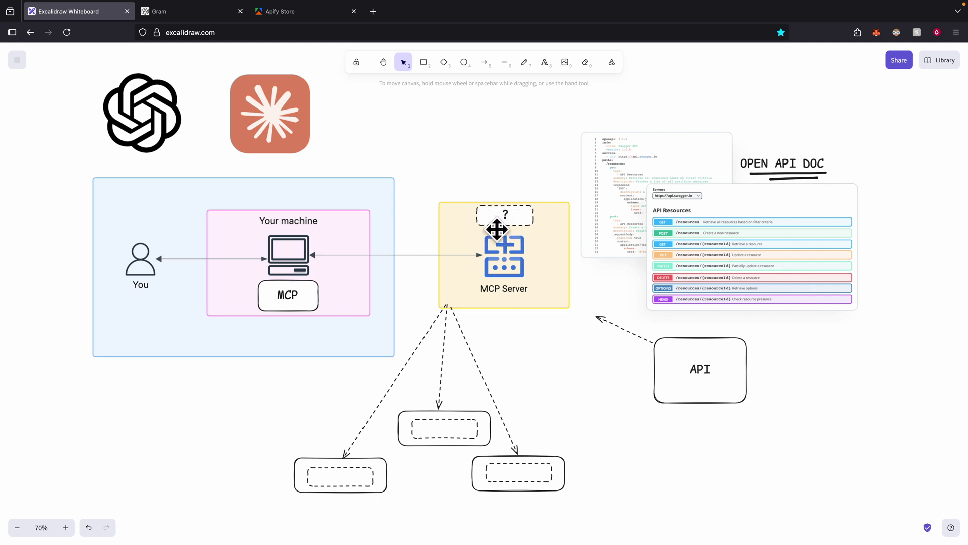
Step: Delete the dashed cover rectangles over the Hosting, Auth and Toolsets boxes below the MCP Server in the diagram
scroll(538, 248, "left", 3)
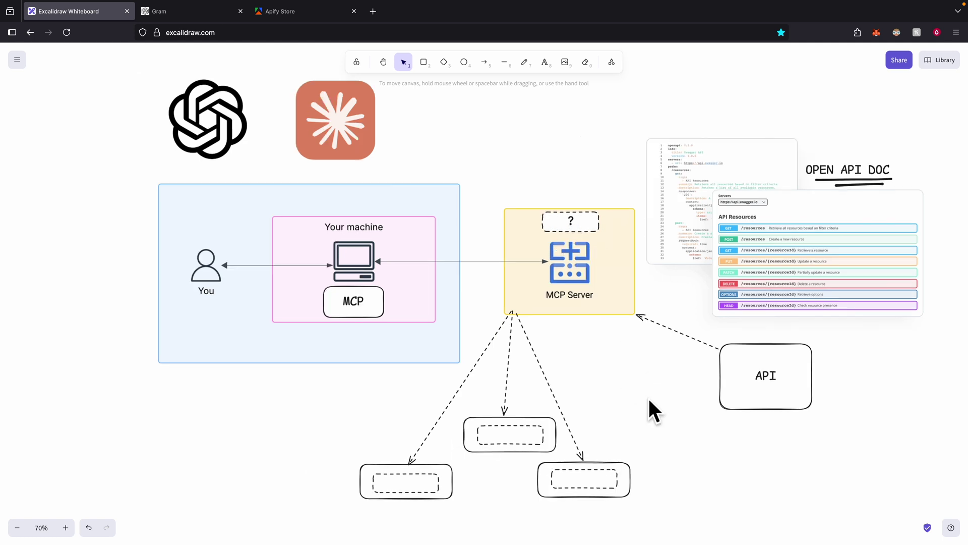
left_click(425, 483)
key("Delete")
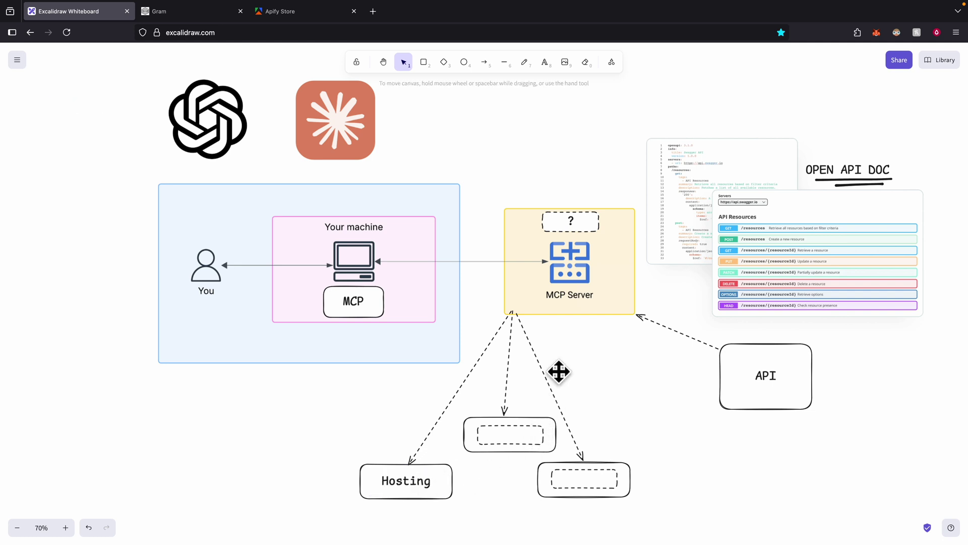
left_click(523, 438)
key("Delete")
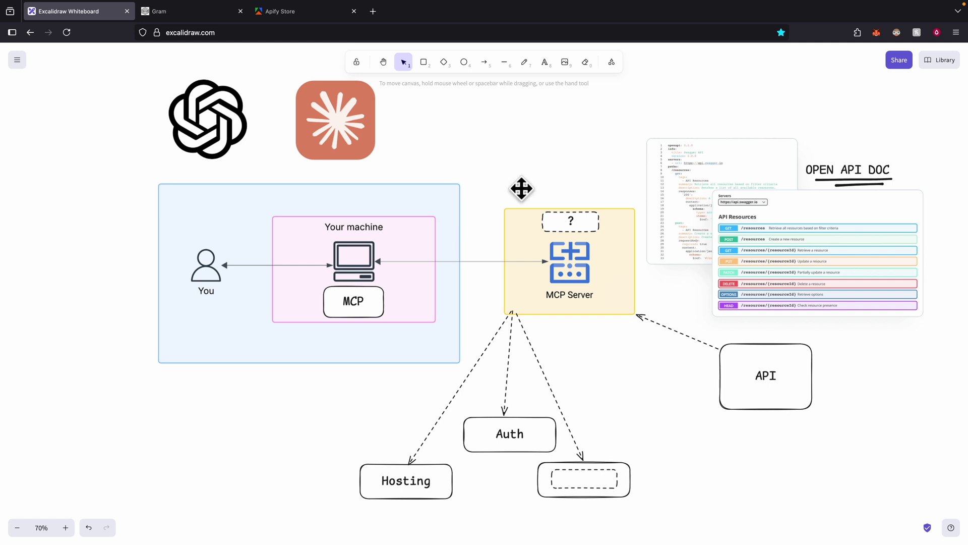
left_click(607, 483)
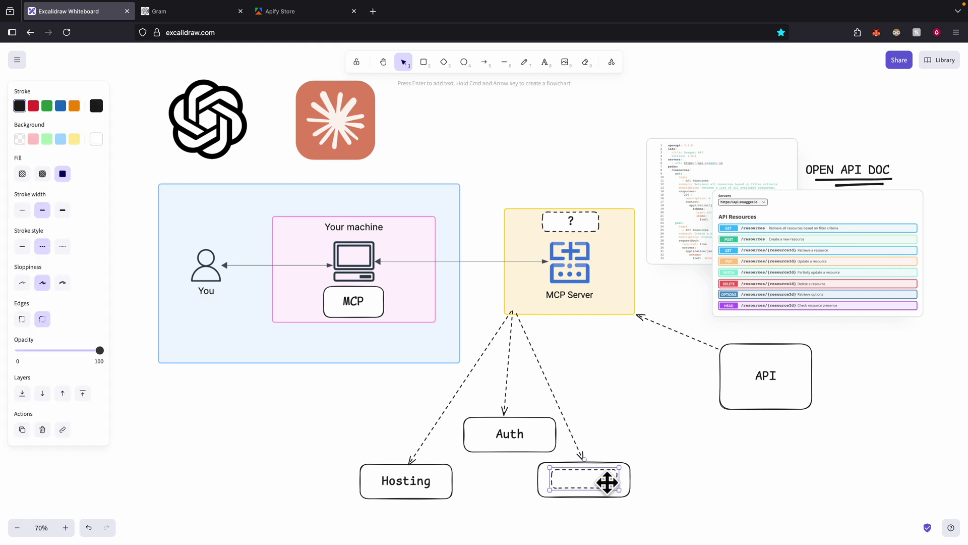
key("Delete")
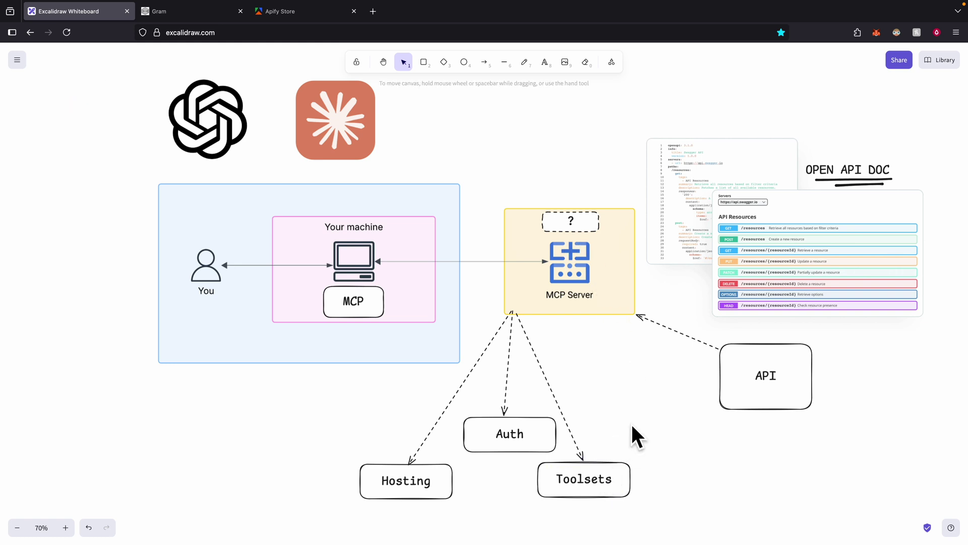
Step: Browse the popular actors in the Apify Store, and return to the Excalidraw diagram to review its toolset examples
left_click(317, 15)
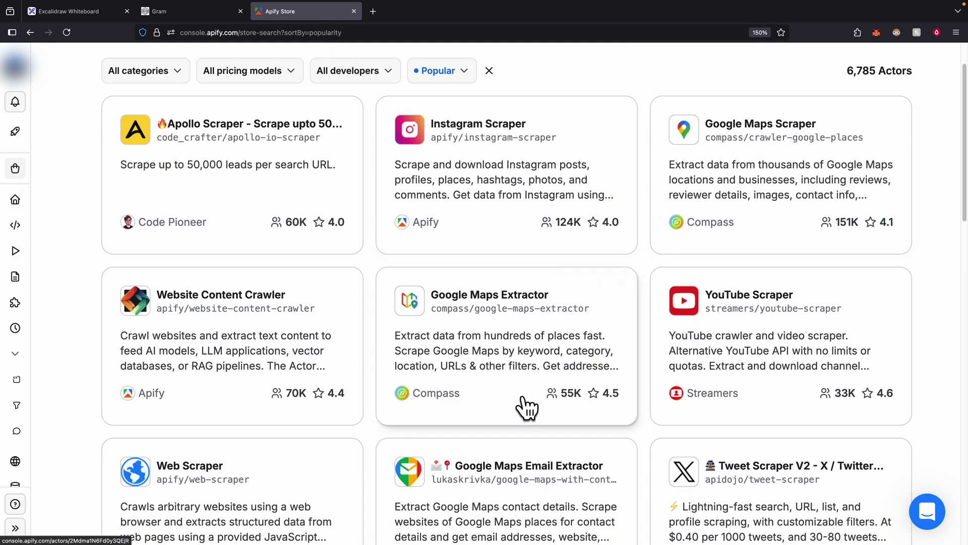
scroll(527, 419, "down", 1)
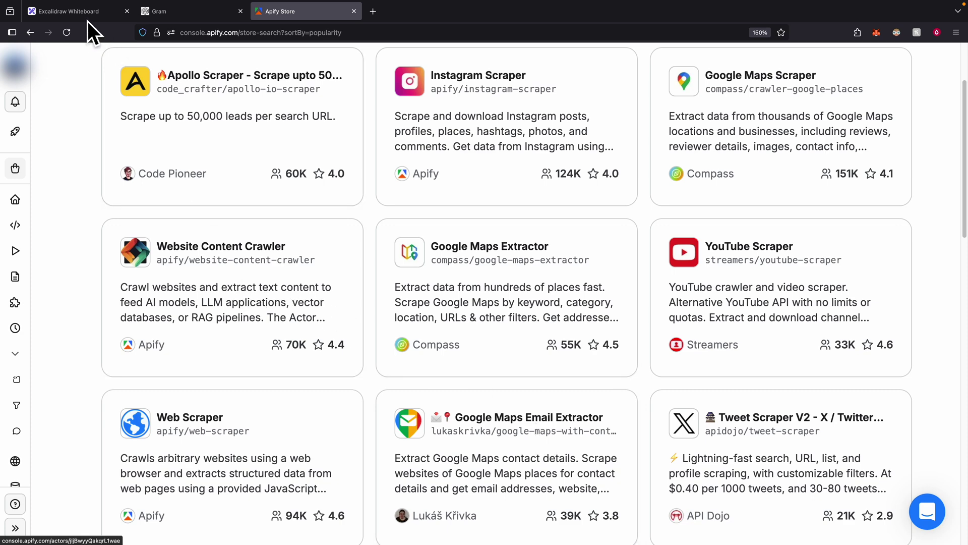
left_click(75, 11)
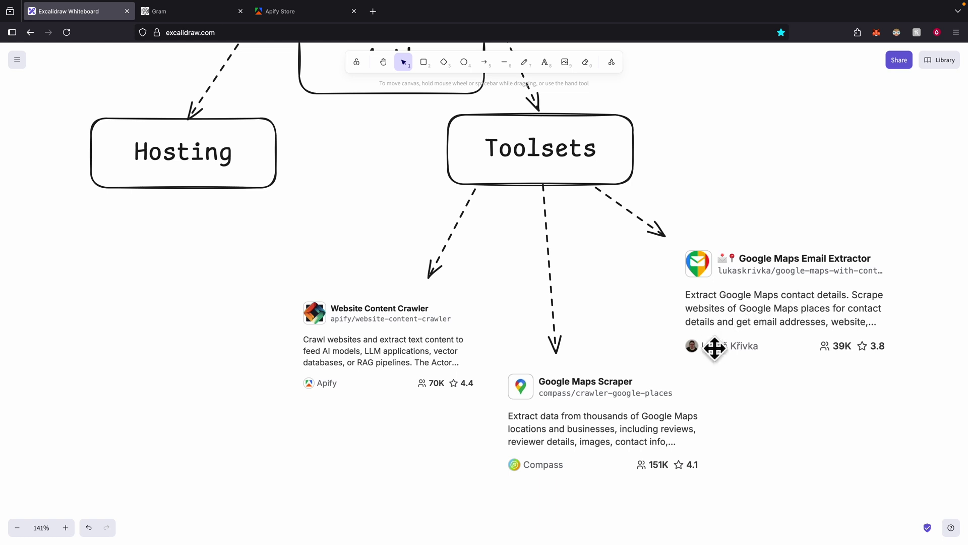
scroll(586, 278, "down", 8)
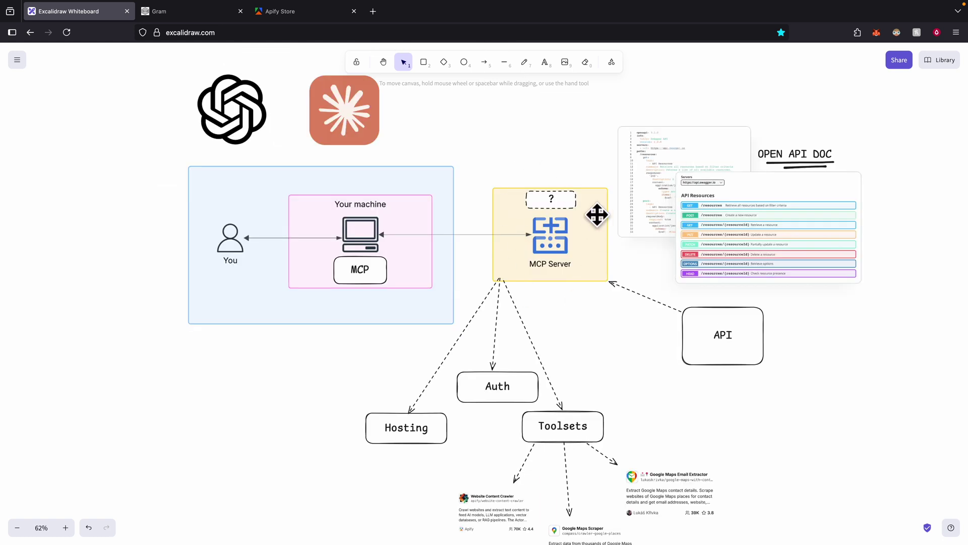
scroll(540, 245, "up", 1)
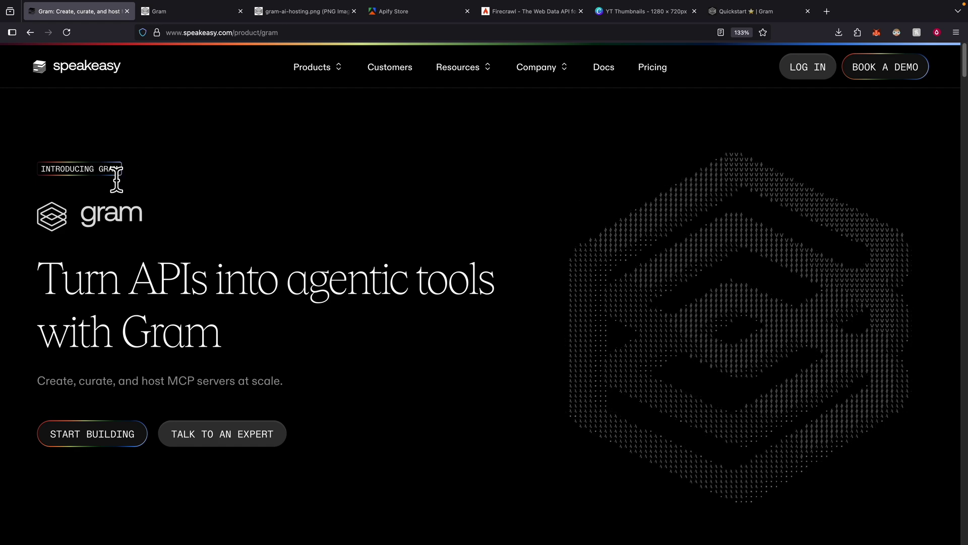
Step: Switch to the Gram dashboard and start the onboarding for a new MCP server
left_click(211, 17)
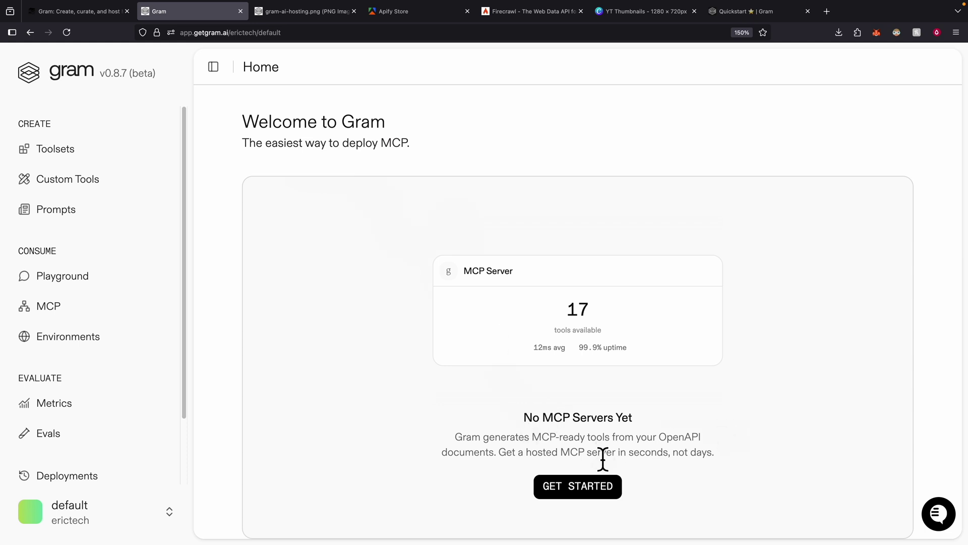
left_click(597, 509)
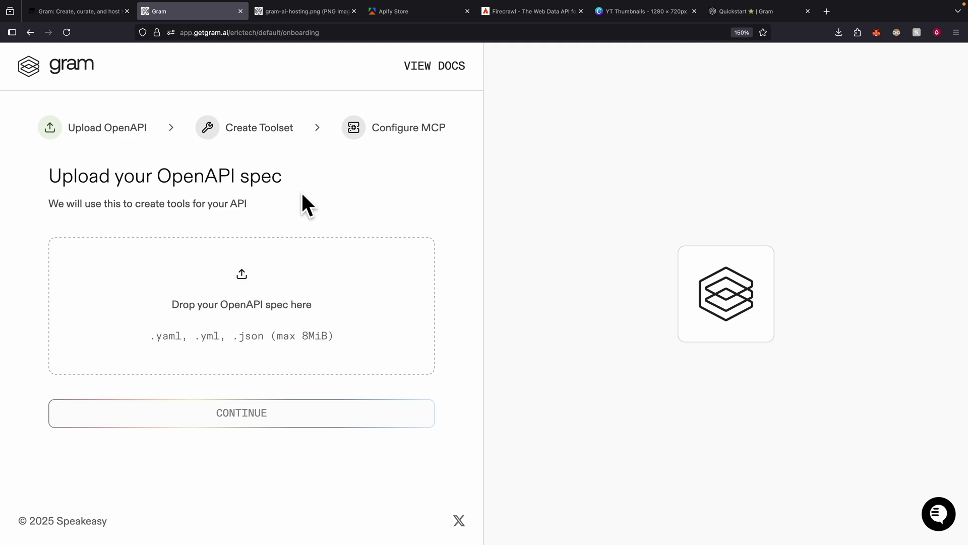
Step: Switch to the Apify Store and open the OpenAPI definition of the Google Maps Scraper actor
key("super+4")
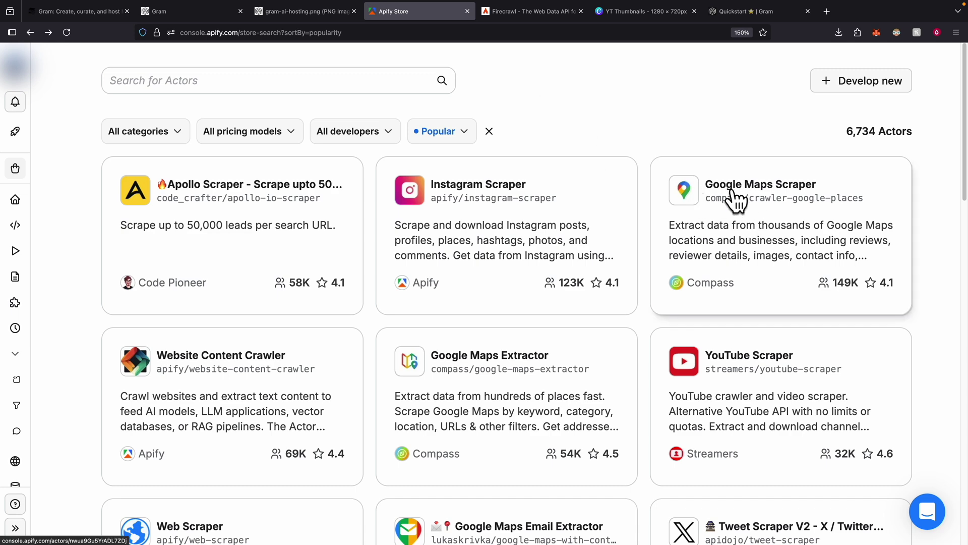
left_click(757, 219)
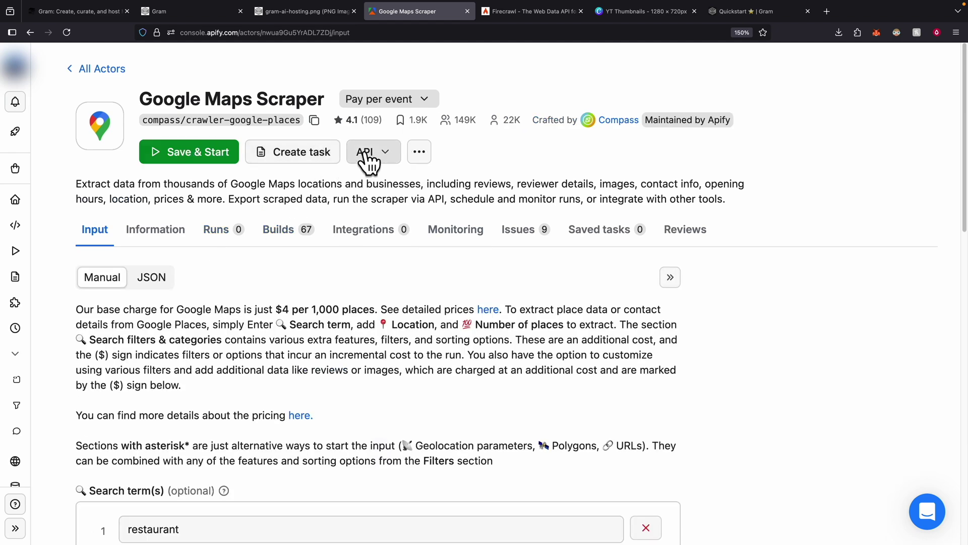
left_click(371, 154)
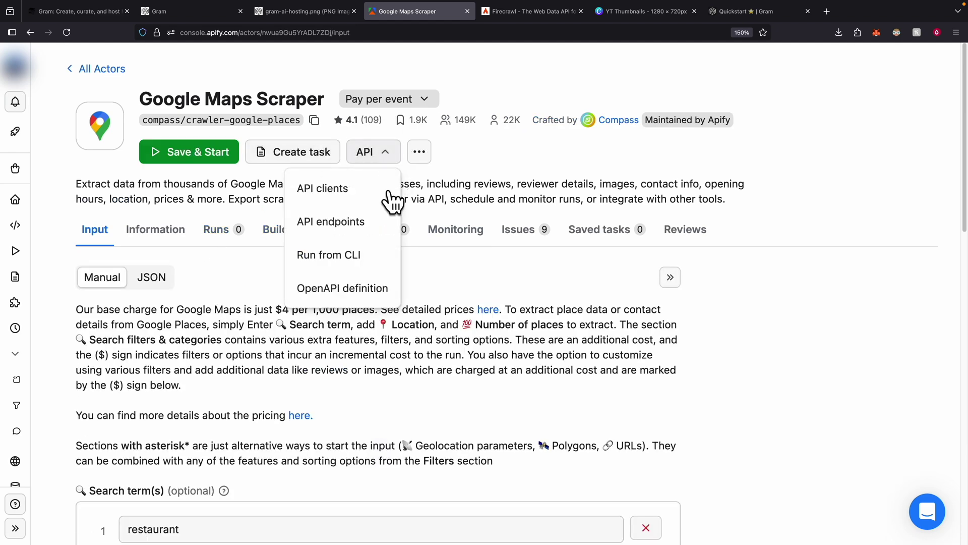
left_click(362, 290)
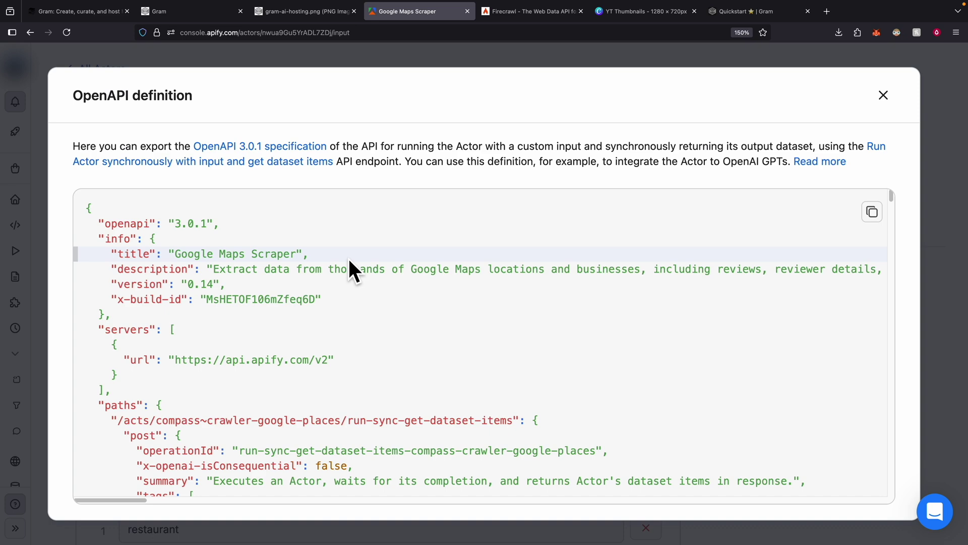
Step: Switch to VS Code and paste the copied OpenAPI definition into the empty OpenAPI-GoogleMaps.json file
left_click(147, 74)
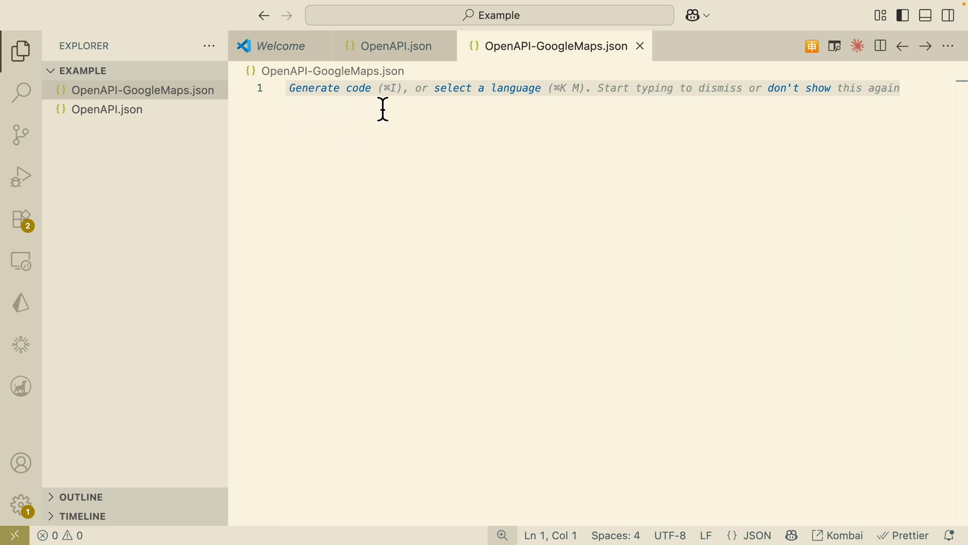
key("super+v")
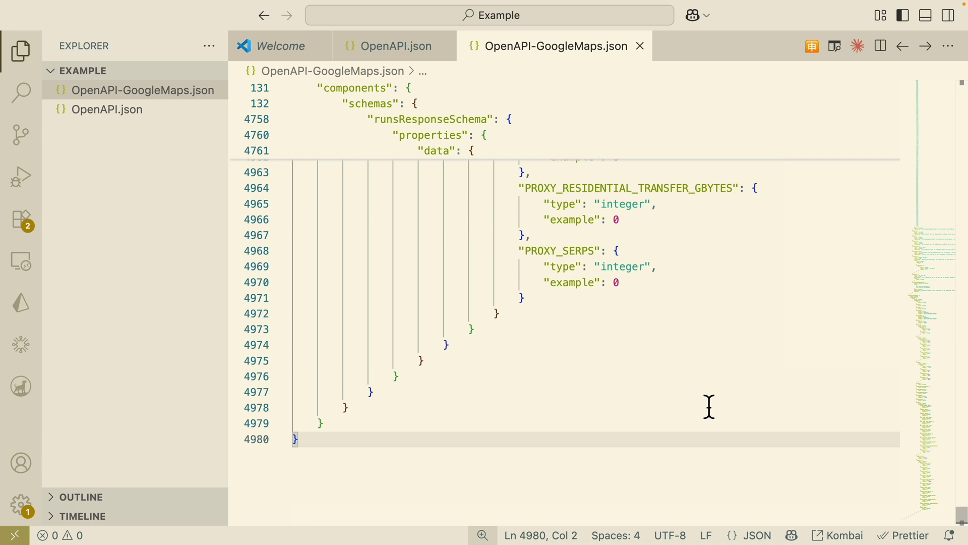
scroll(629, 241, "up", 20)
Step: Return to Gram, upload OpenAPI-GoogleMaps.json as the OpenAPI spec and name the API googlemaps-apify
key("ctrl+Right")
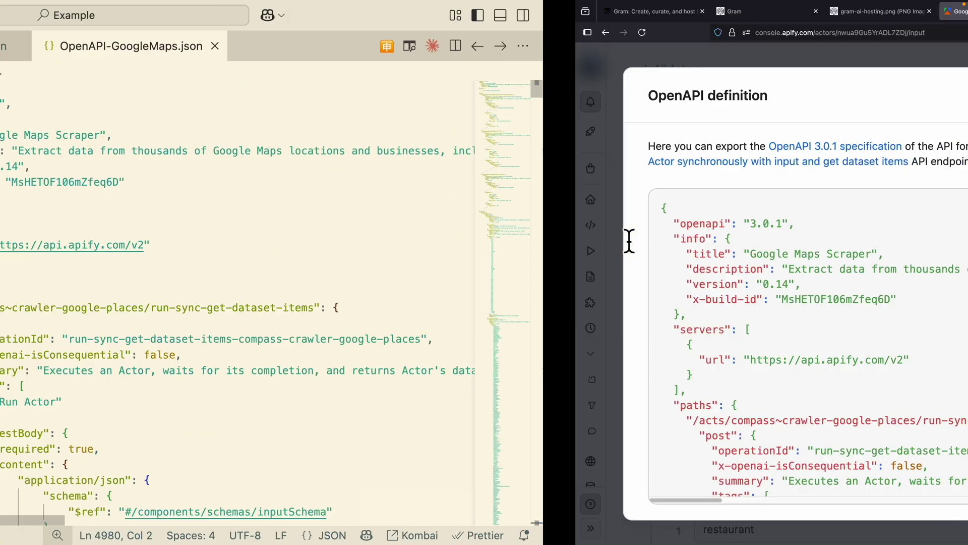
left_click(148, 13)
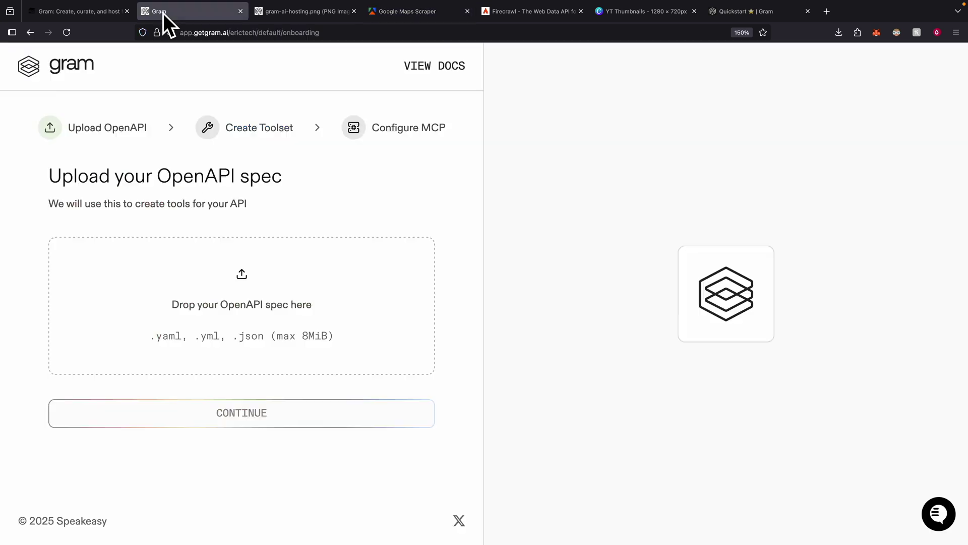
left_click_drag(280, 322, 279, 322)
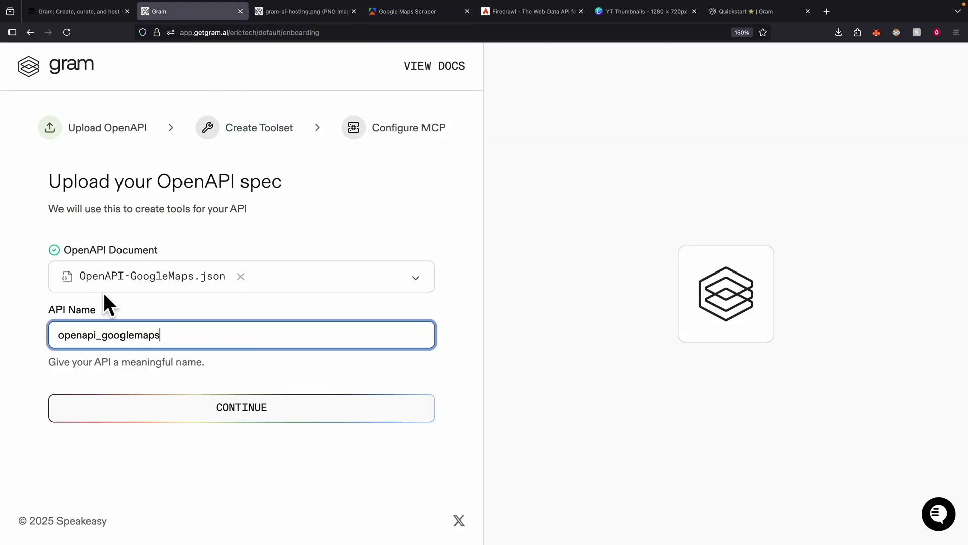
left_click(174, 343)
key("super+a")
type("googlemaps-apify")
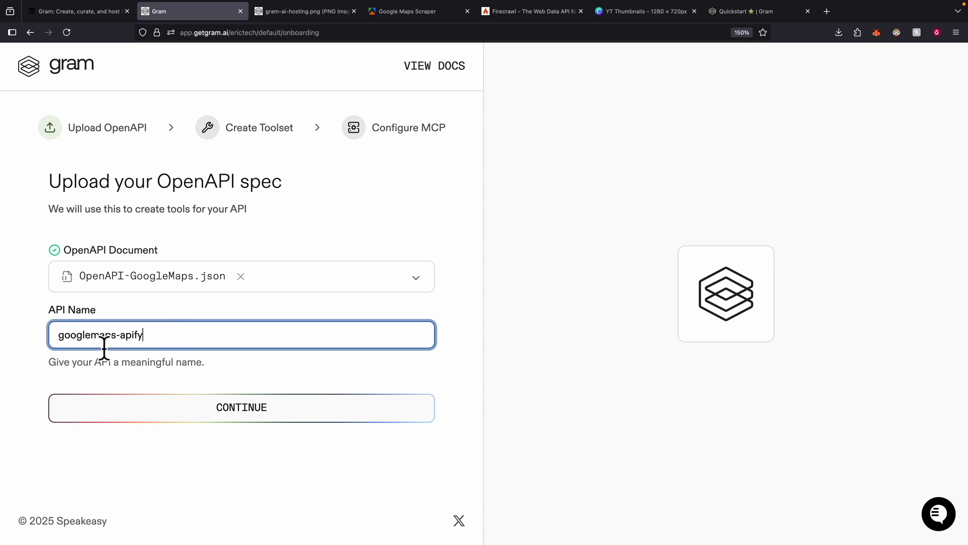
left_click(258, 406)
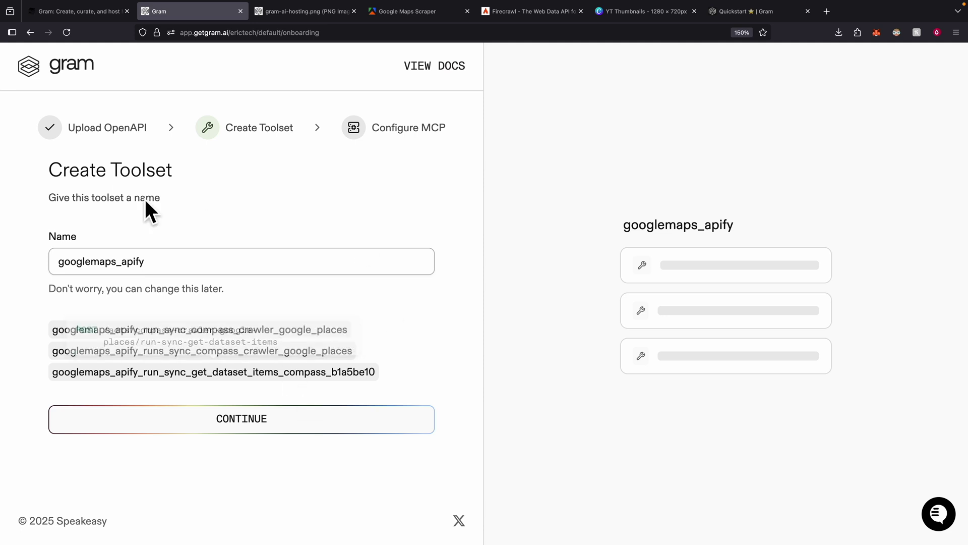
Step: Keep googlemaps_apify as the toolset name and set the editable part of the MCP server slug to google_maps_apify
left_click(250, 428)
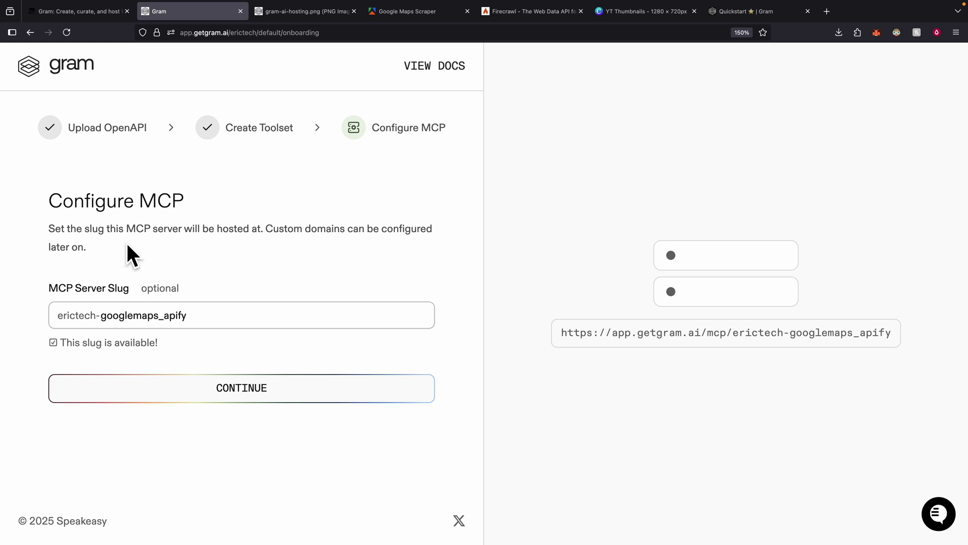
left_click(65, 325)
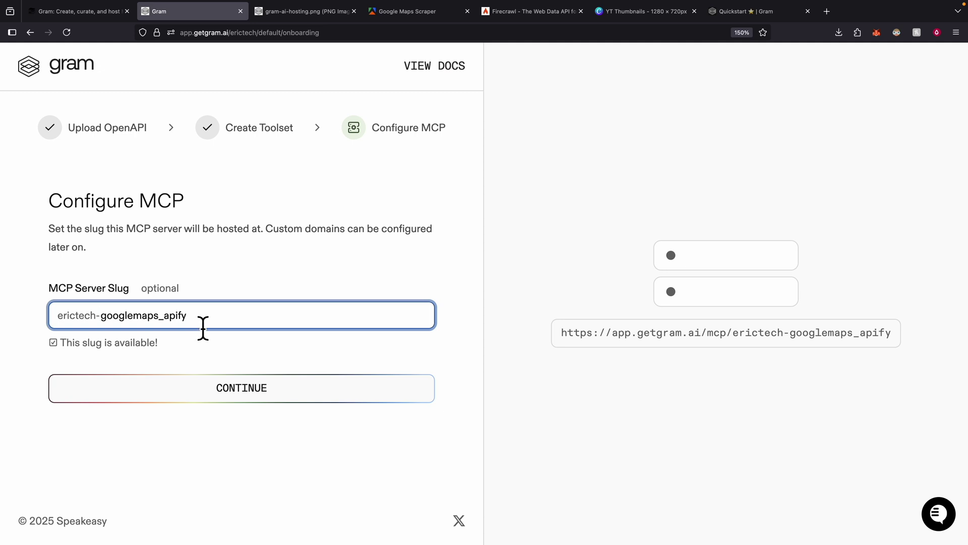
left_click_drag(203, 325, 141, 328)
left_click(135, 322)
type("_")
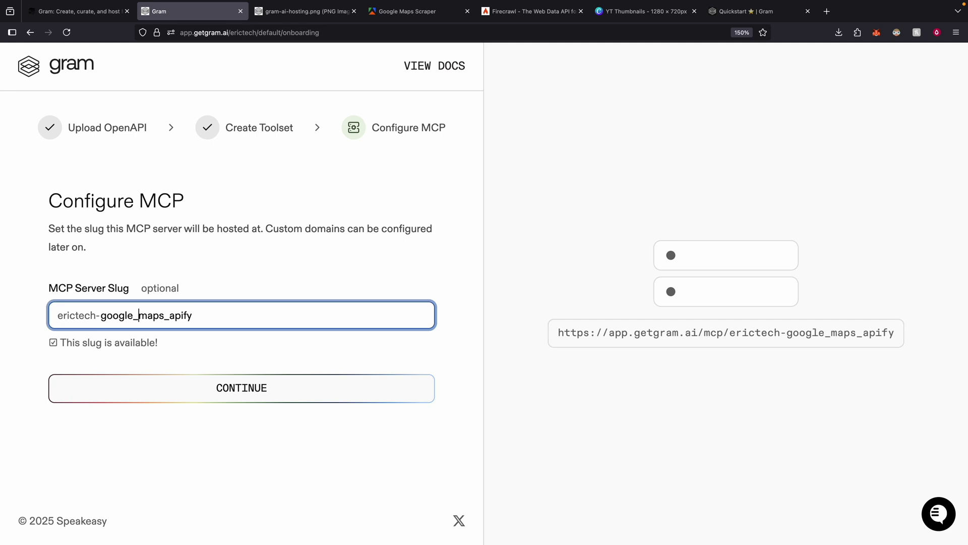
left_click(260, 389)
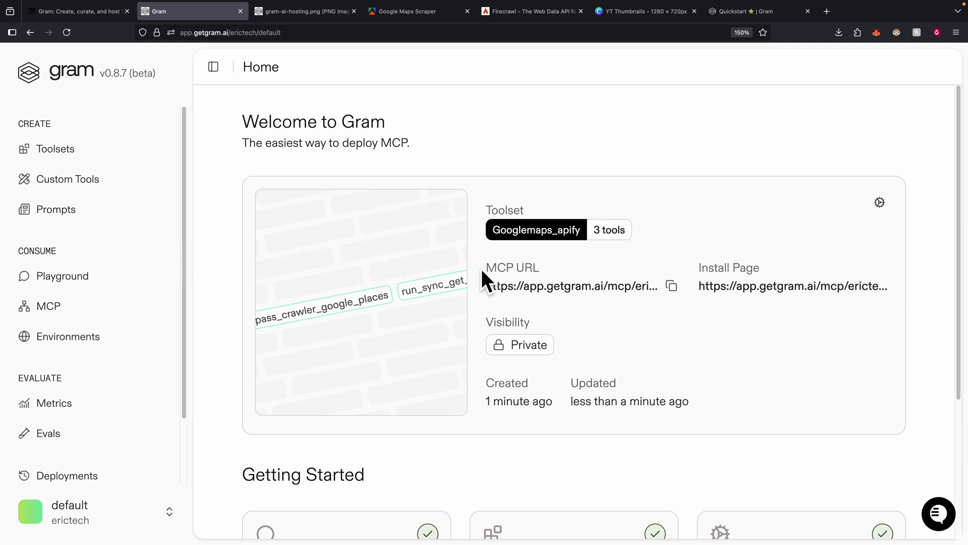
Step: Open the MCP server's settings, set its visibility to Public and review the MCP installation configs
mouse_move(740, 290)
left_click(880, 205)
scroll(441, 319, "down", 5)
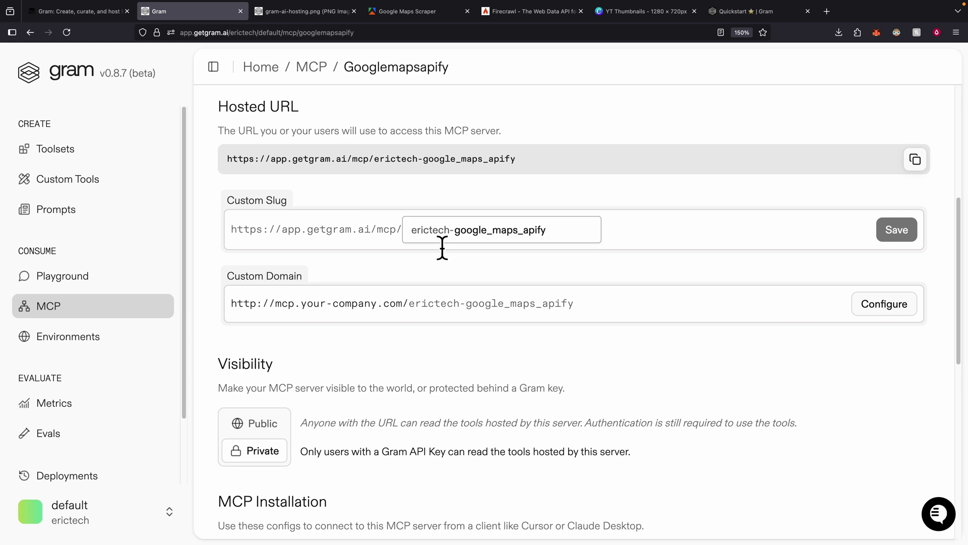
left_click(267, 428)
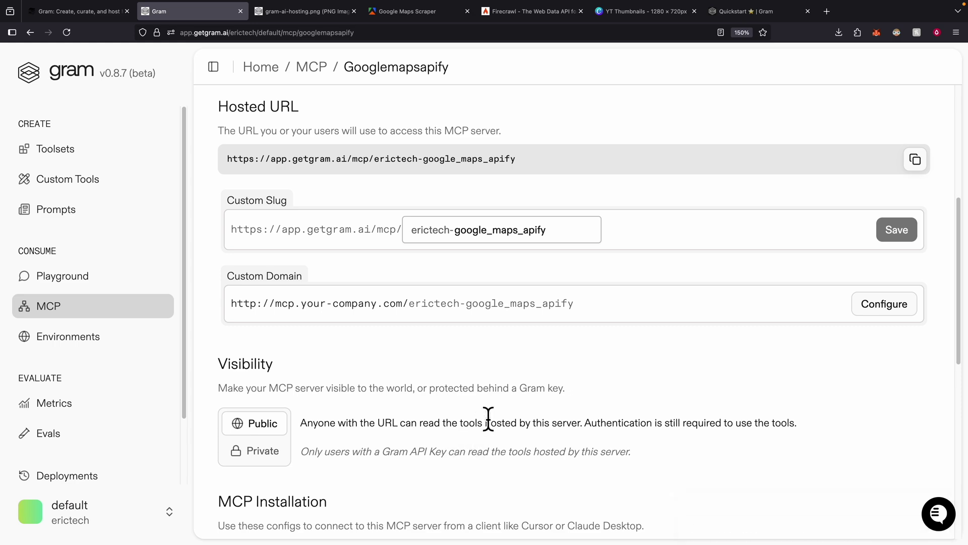
scroll(539, 419, "down", 7)
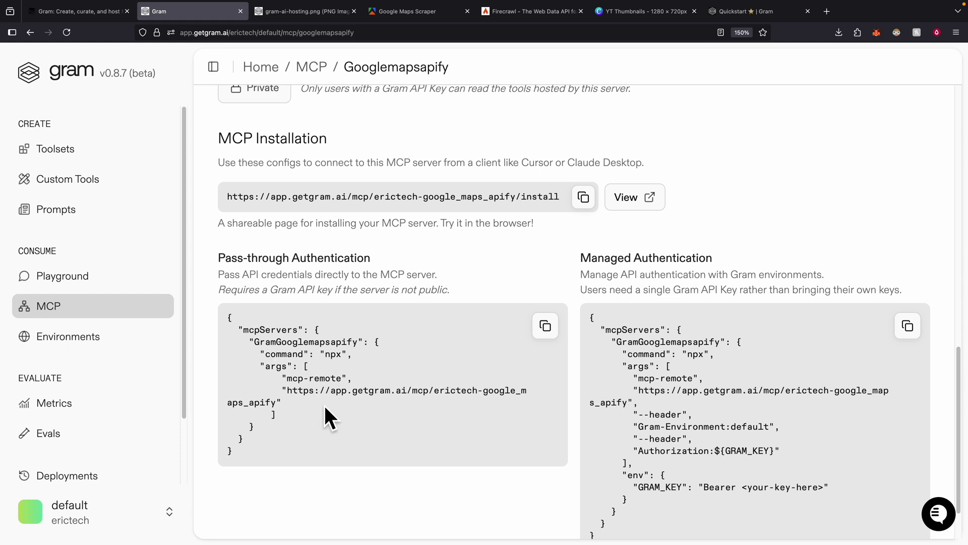
Step: Open the Playground and look over the googlemaps_apify toolset and its tools
left_click(78, 287)
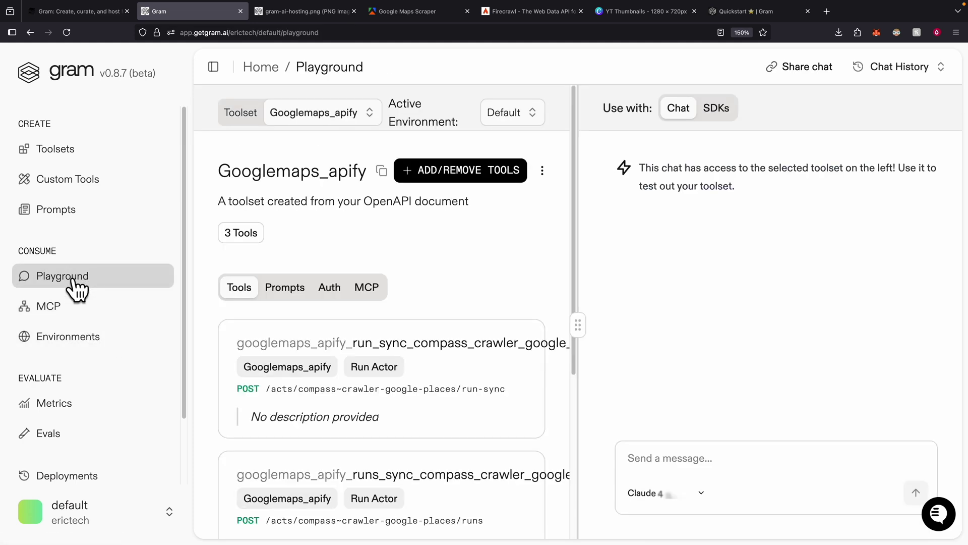
left_click(351, 124)
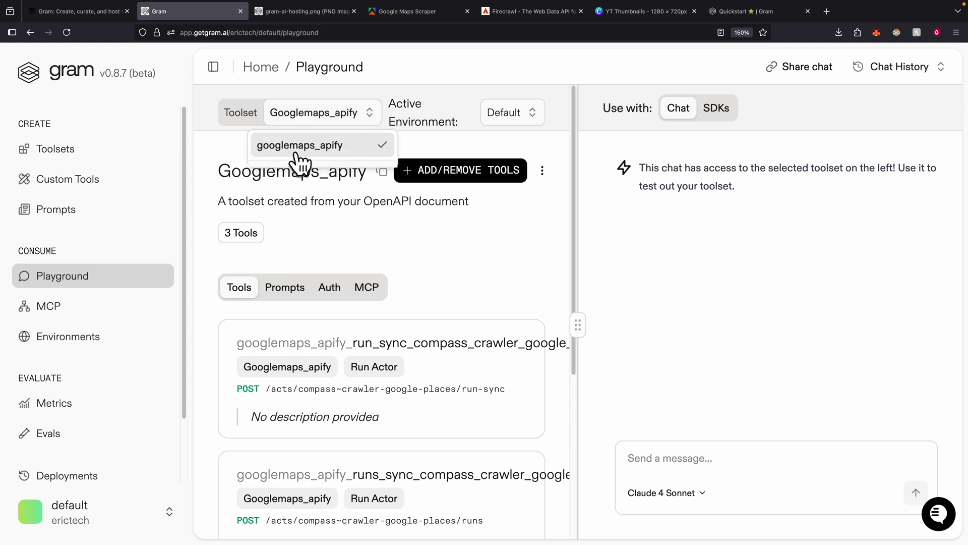
left_click(468, 231)
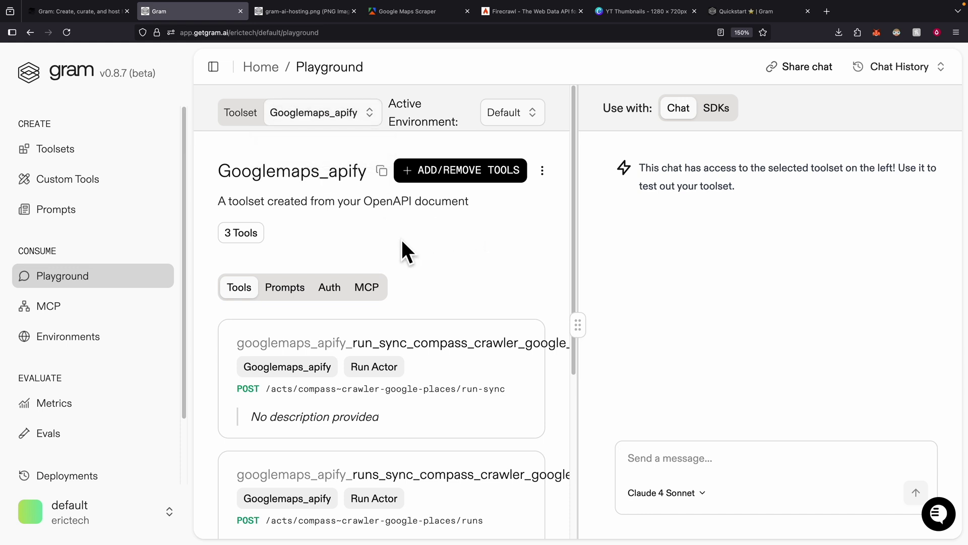
scroll(406, 321, "down", 4)
scroll(421, 309, "up", 4)
Step: Using Claude 4 Sonnet, send the chat prompt "Please find me top 5 chinese restaurants in Vancouver BC Canada"
left_click(686, 495)
left_click(796, 464)
type("Please find me top 5 chinese restaurants in Vancouver BC Canada")
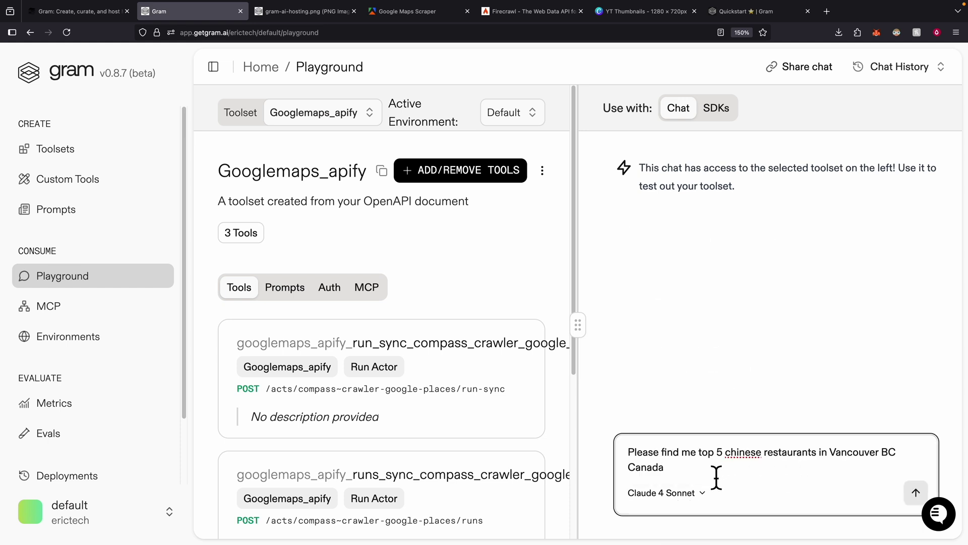
key("Return")
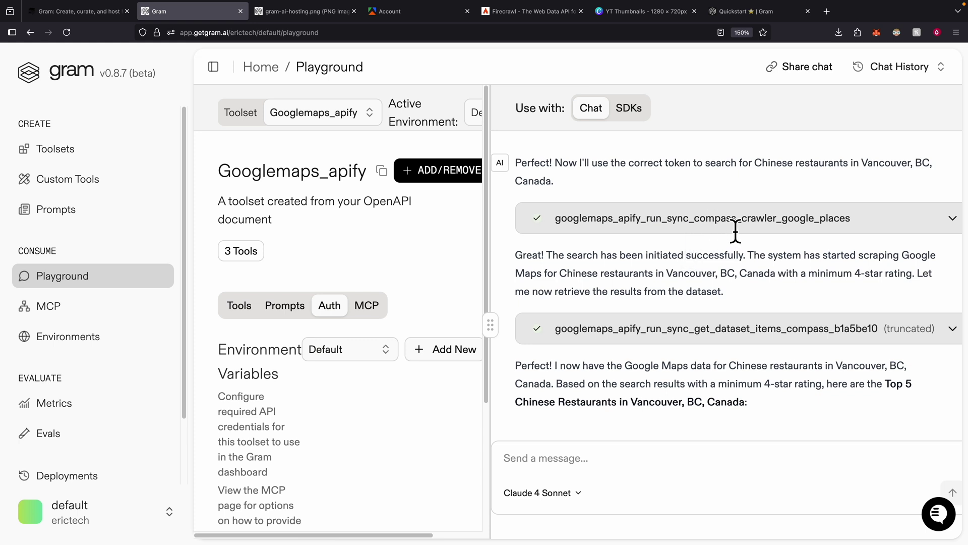
Step: Read through the chat's answer on Chinese restaurants in Vancouver, including the tool calls and the first listed restaurant's details
left_click_drag(755, 162, 759, 174)
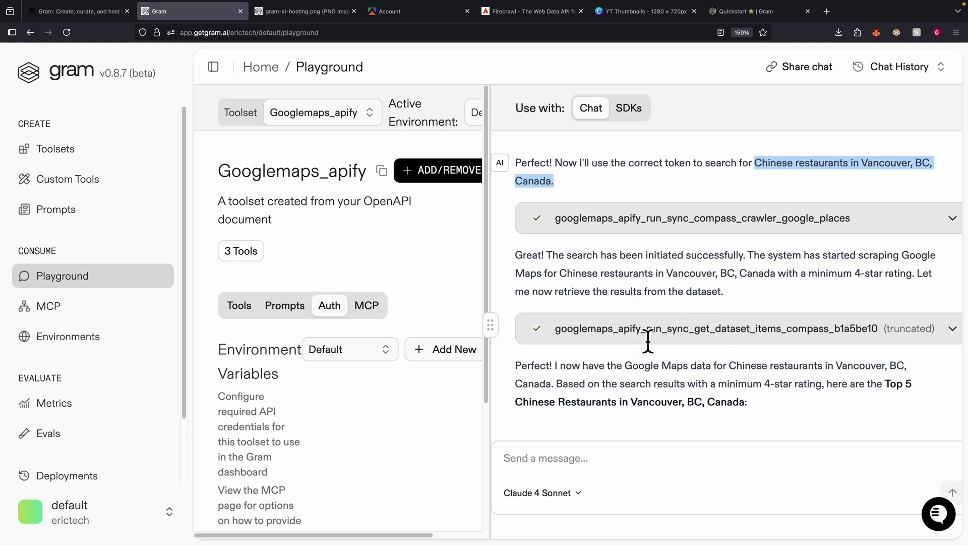
scroll(660, 353, "down", 1)
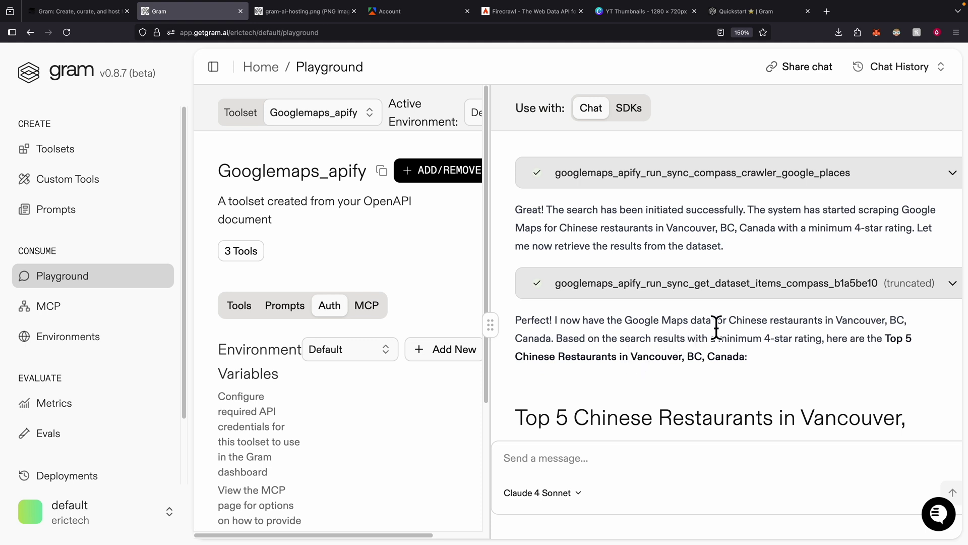
scroll(781, 347, "down", 3)
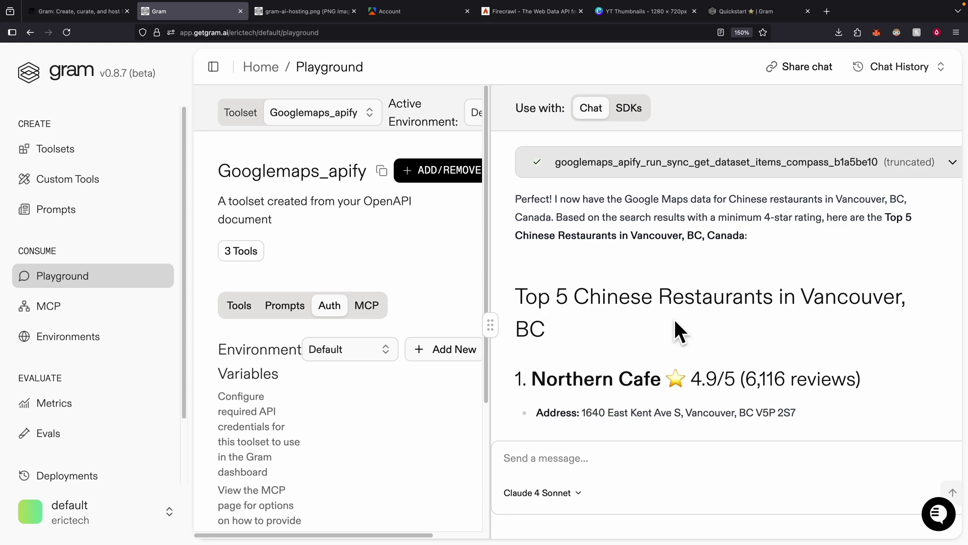
scroll(673, 317, "down", 1)
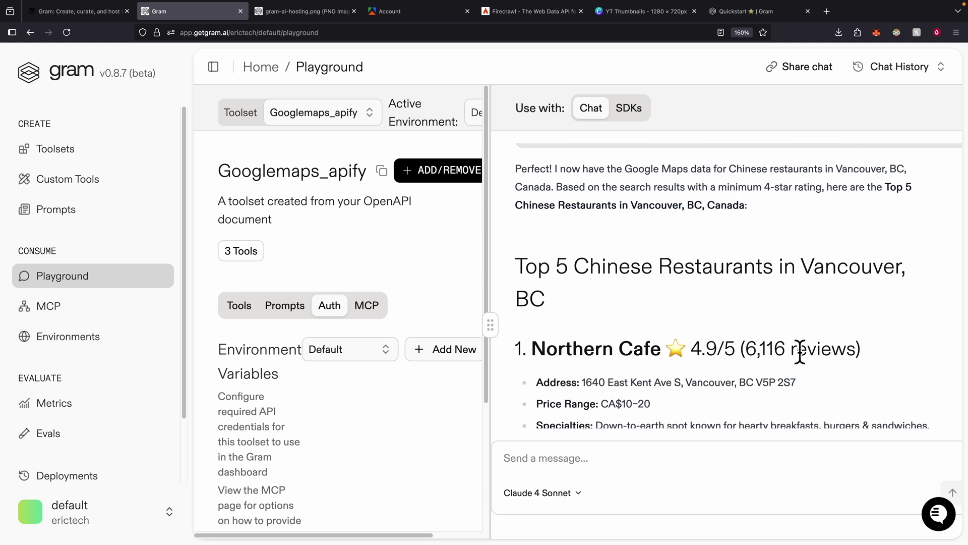
scroll(717, 359, "down", 1)
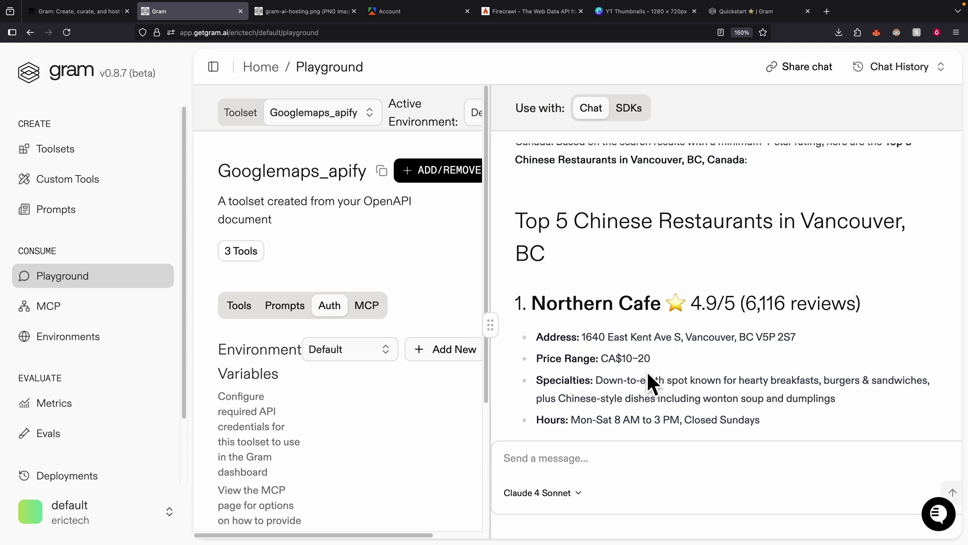
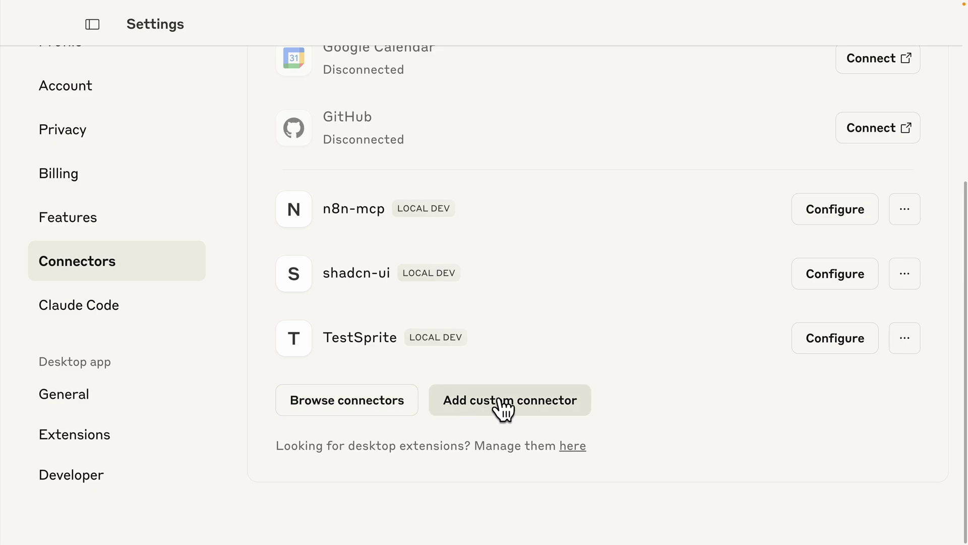
left_click(505, 397)
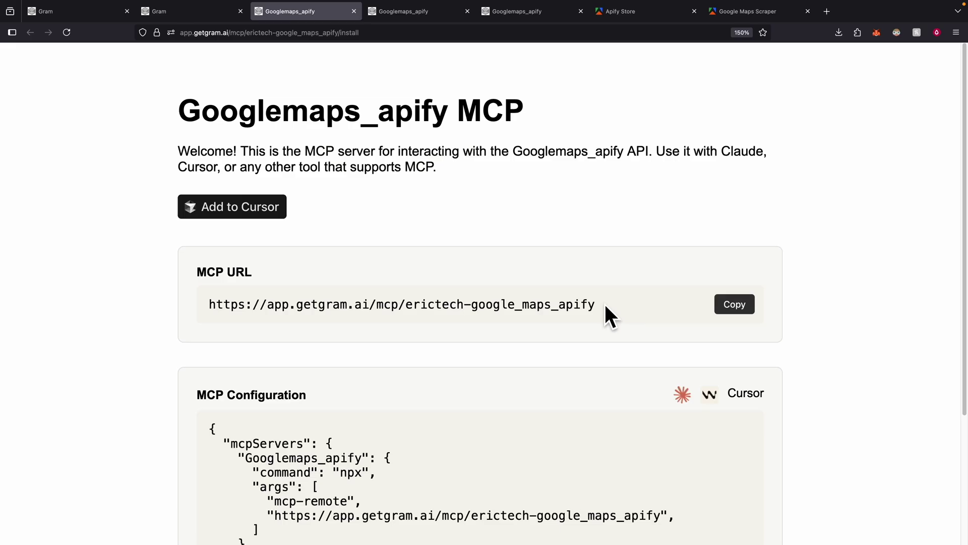
left_click_drag(605, 313, 190, 314)
key("ctrl+c")
left_click(492, 293)
key("ctrl+v")
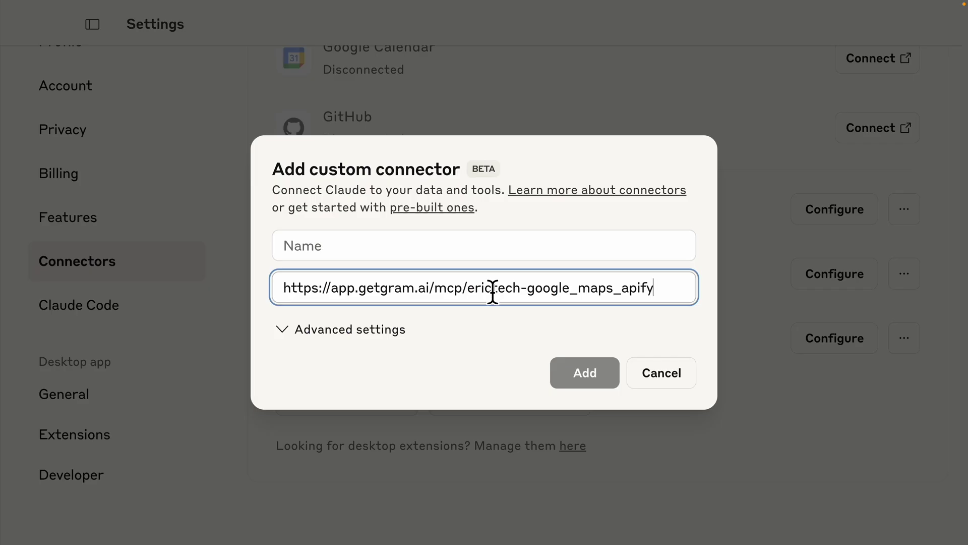
left_click(341, 246)
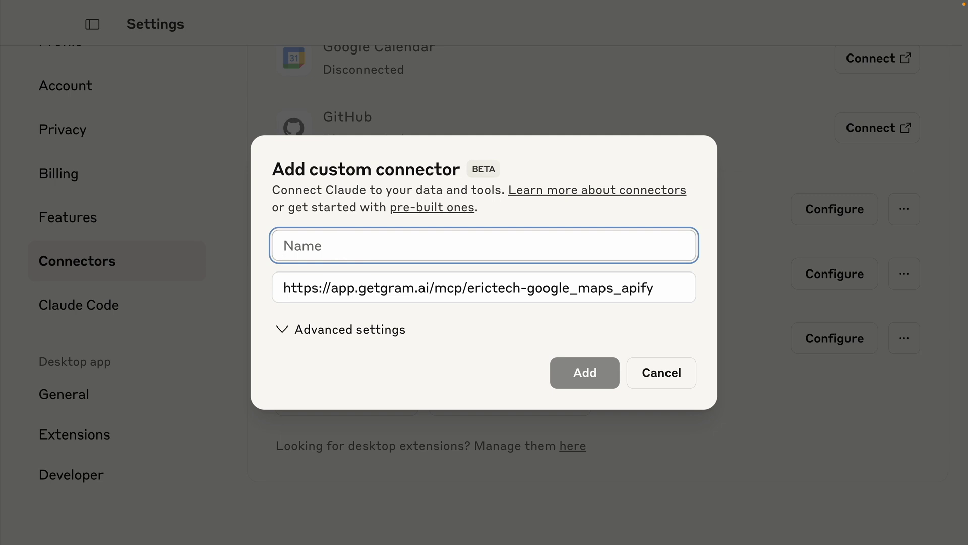
type("GoogleMapsapify")
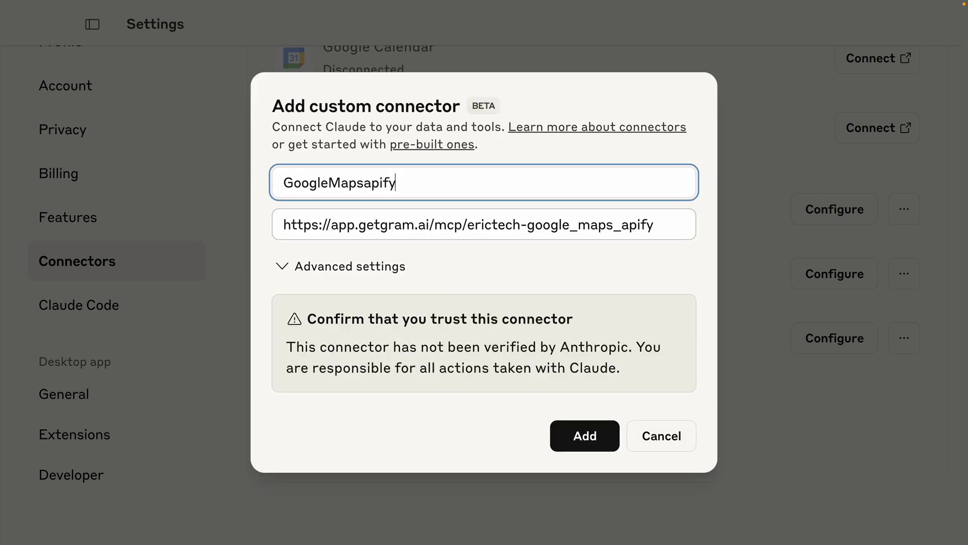
key("Return")
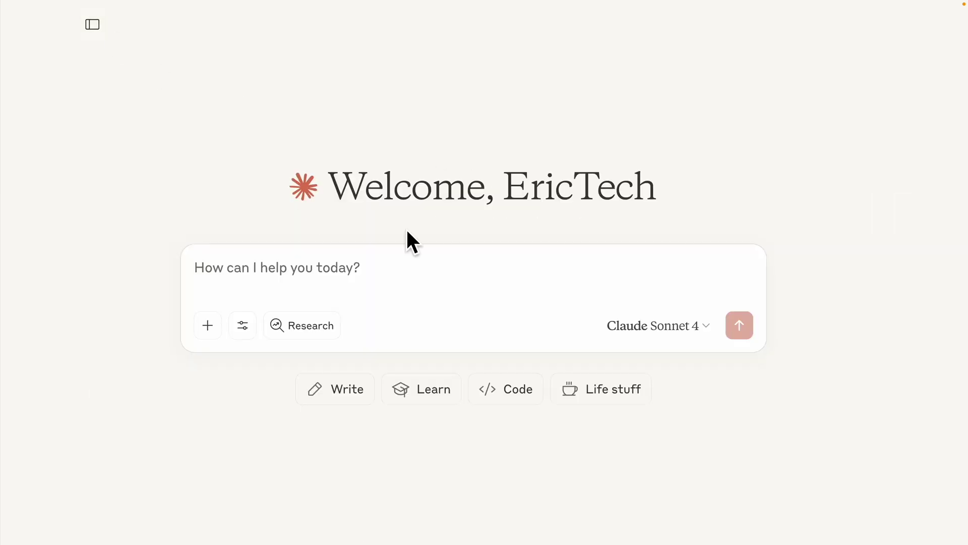
Step: Send "Use the googlemapsapify mcp to find me the top 5 pool service & repair company in Vancouver BC with the highest rating" and always allow the tool
key("ctrl+v")
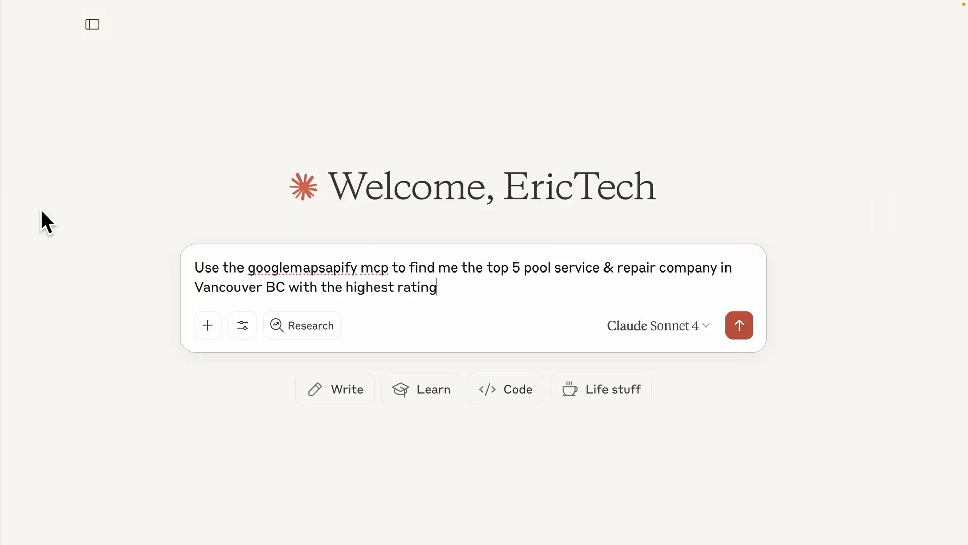
key("Return")
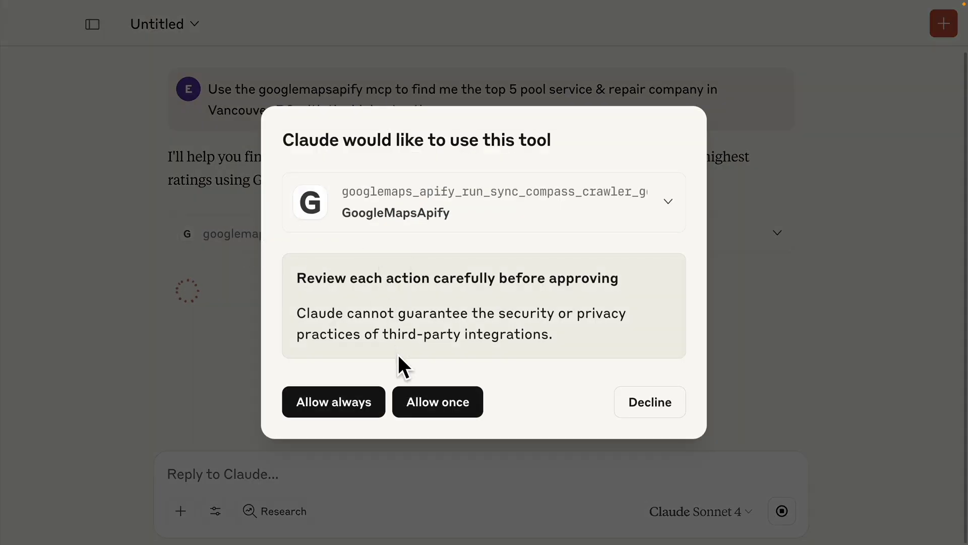
left_click(356, 411)
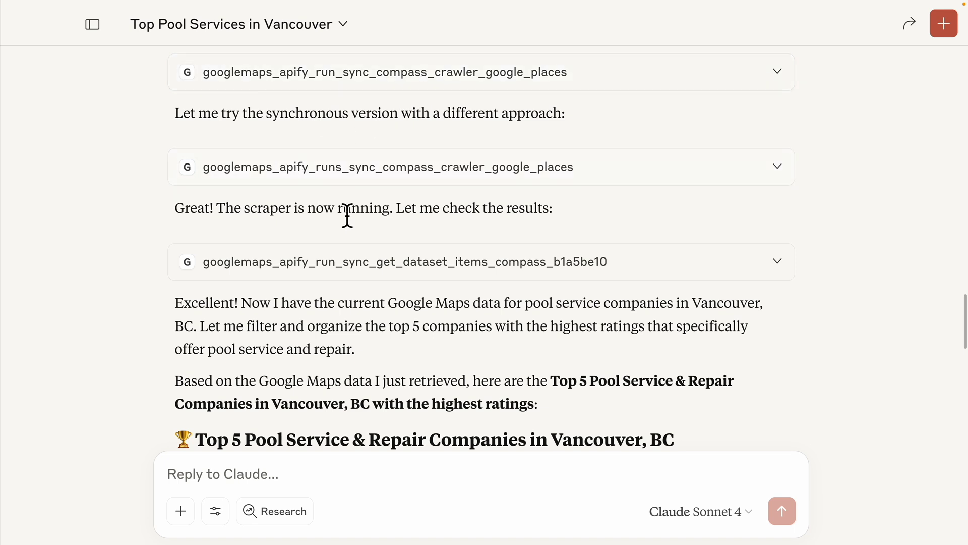
Step: Inspect the response of the get_dataset_items tool call and read through the listed pool service companies
left_click(410, 276)
scroll(361, 350, "down", 2)
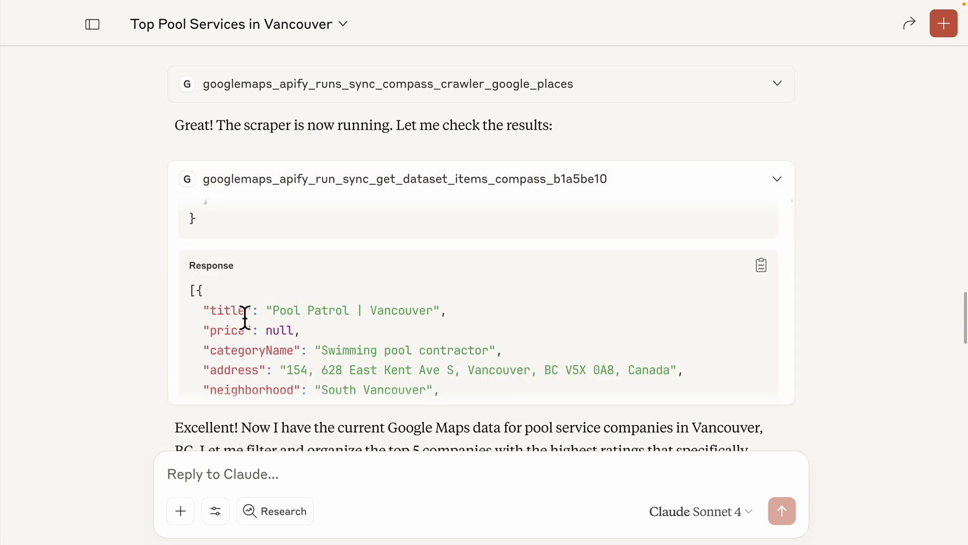
left_click(679, 193)
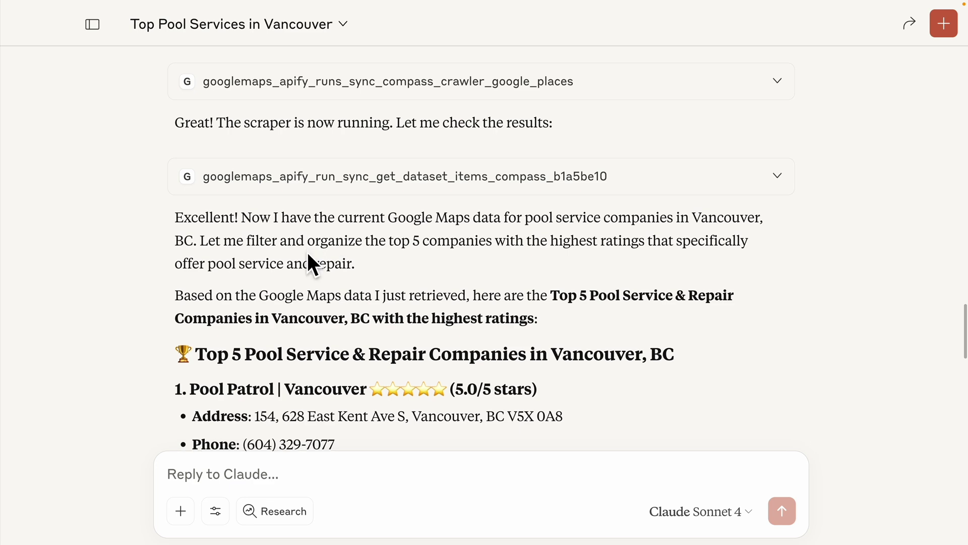
scroll(305, 273, "down", 3)
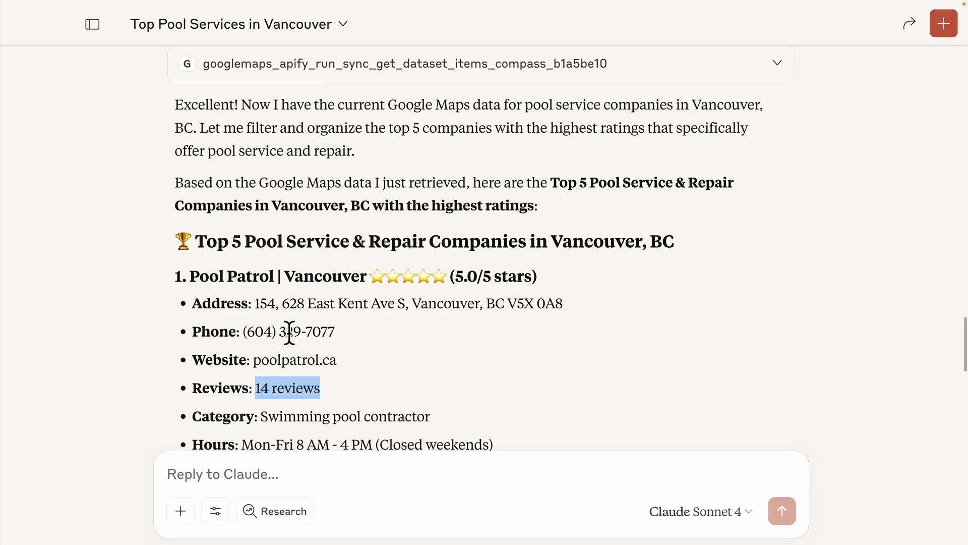
scroll(295, 335, "down", 2)
scroll(301, 333, "down", 6)
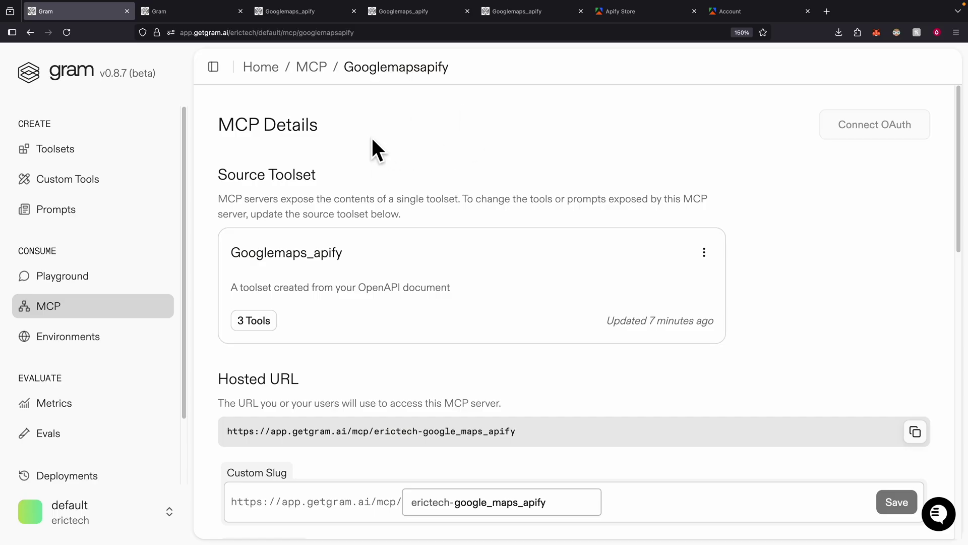
Step: In Gram, review the MCP server's visibility options and authentication configs, and open the settings page with the API keys
scroll(376, 143, "down", 6)
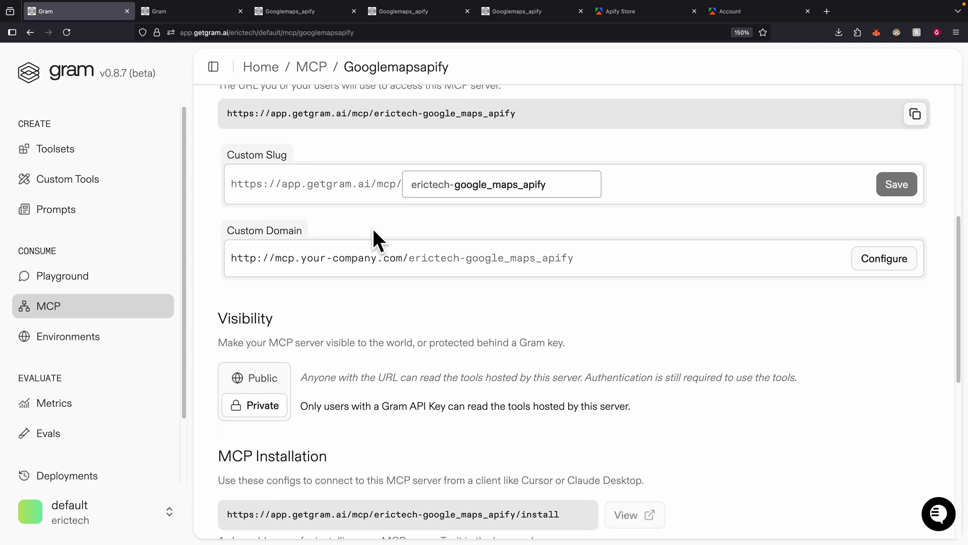
scroll(303, 411, "down", 1)
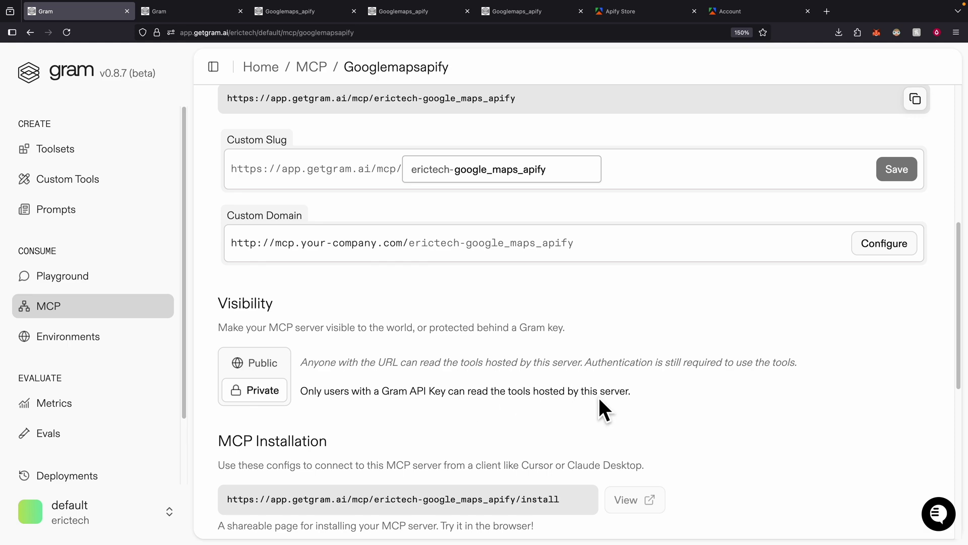
scroll(600, 404, "down", 5)
left_click_drag(589, 302, 668, 488)
left_click(668, 485)
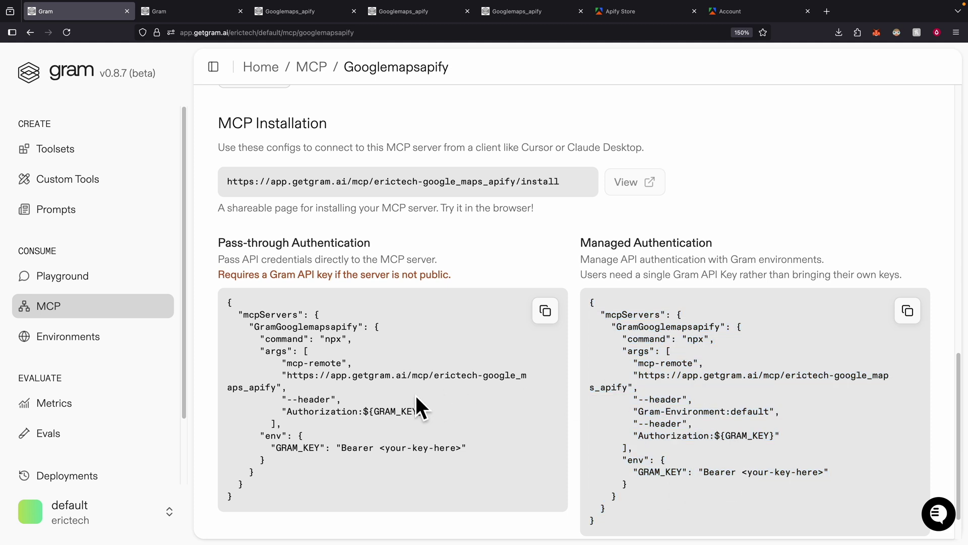
scroll(116, 444, "down", 2)
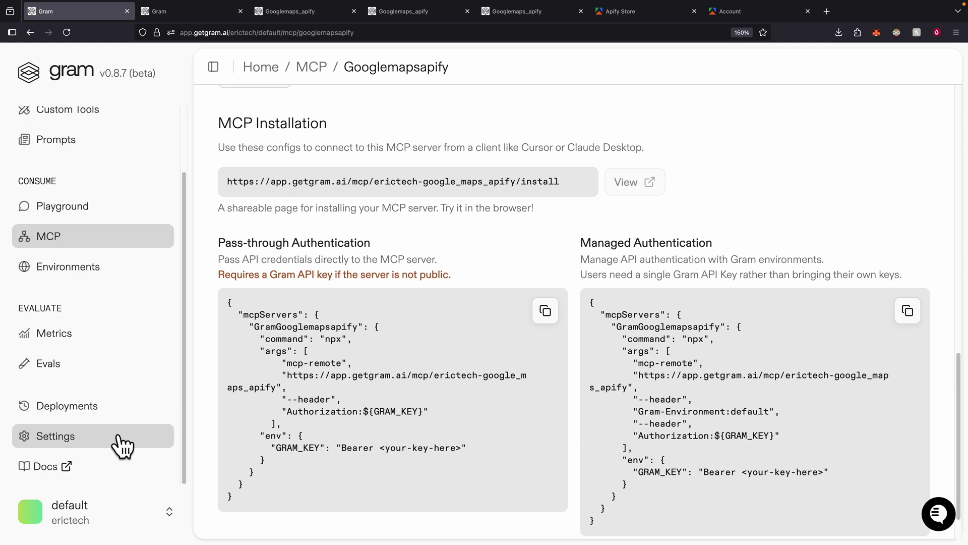
left_click(67, 447)
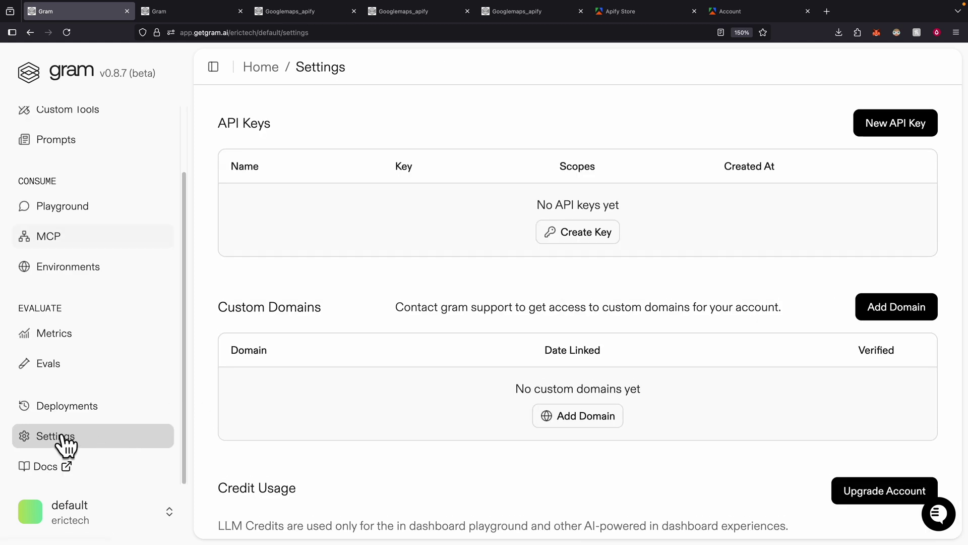
scroll(626, 192, "down", 1)
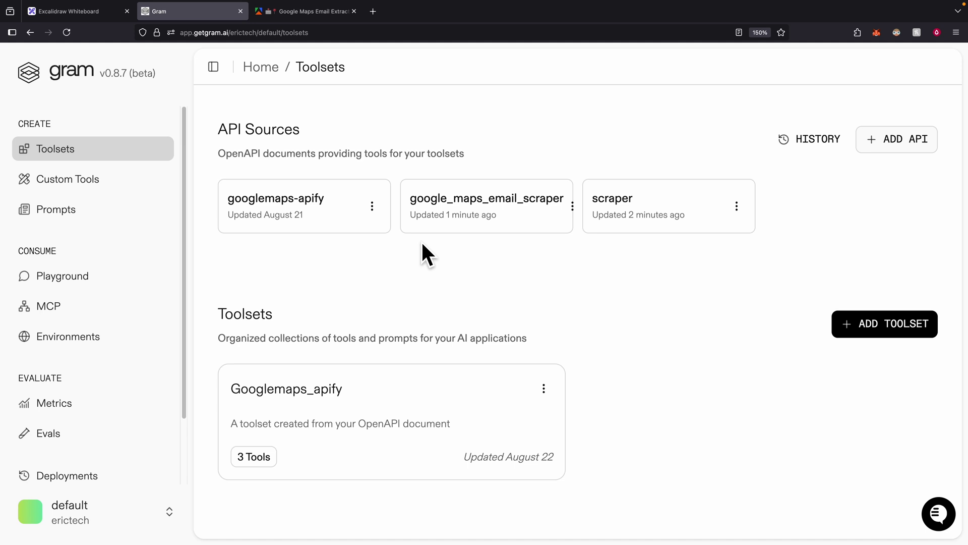
Step: Create a new toolset named GoogleMapsTools
left_click(882, 322)
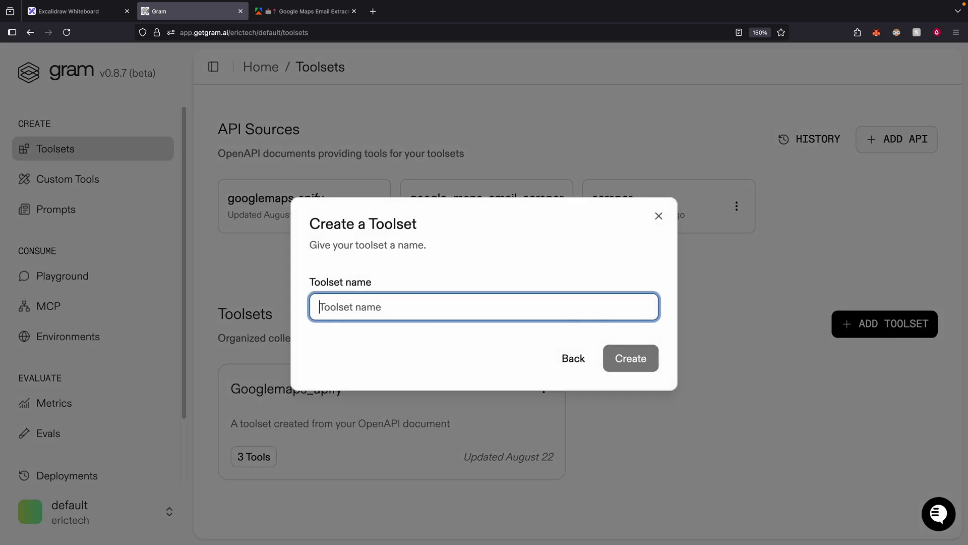
type("Google MapsTools")
key("Return")
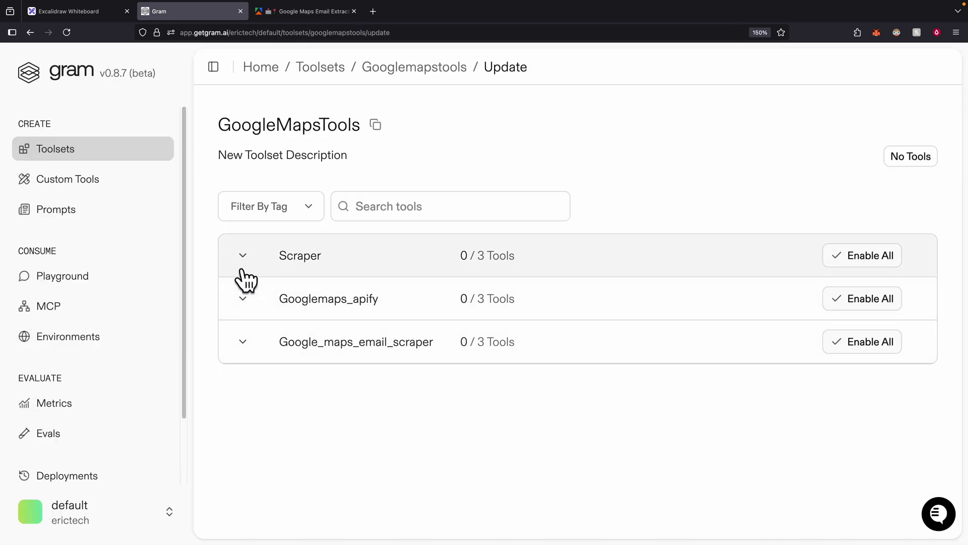
Step: Add runs_sync_compass_crawler_google_places and run_sync_get_dataset_items_compass_b1a5be10 from the Googlemaps_apify source to the toolset
left_click(244, 298)
scroll(251, 355, "down", 2)
left_click(249, 348)
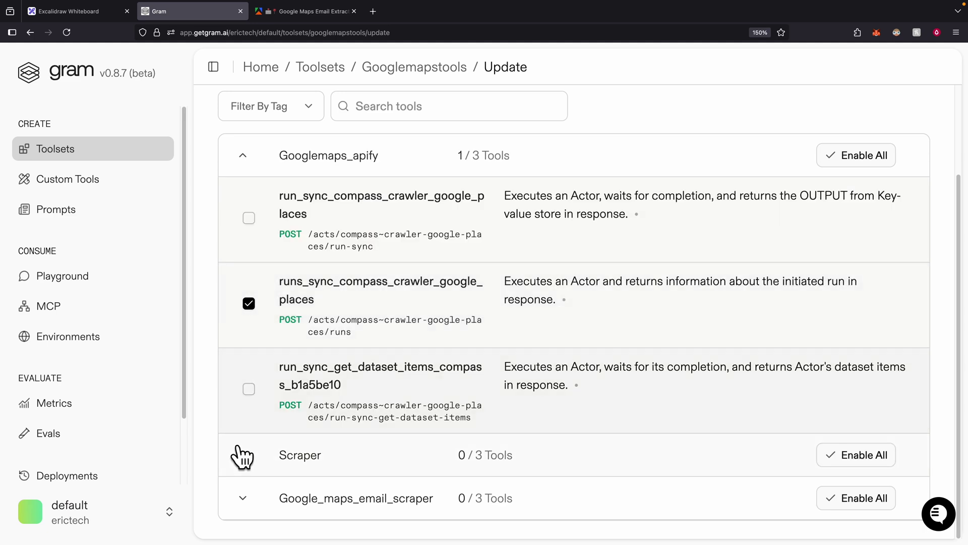
left_click(249, 391)
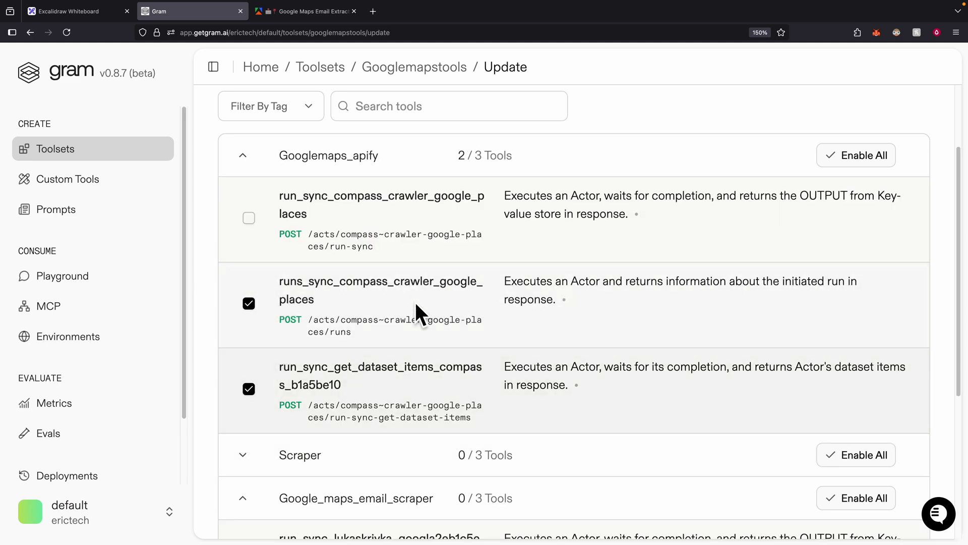
Step: Add runs_sync_lukaskrivka_goog0a04b2e7 and run_sync_get_dataset_items86c3afce from the Google_maps_email_scraper source to the toolset, and collapse both expanded source groups
scroll(454, 404, "down", 2)
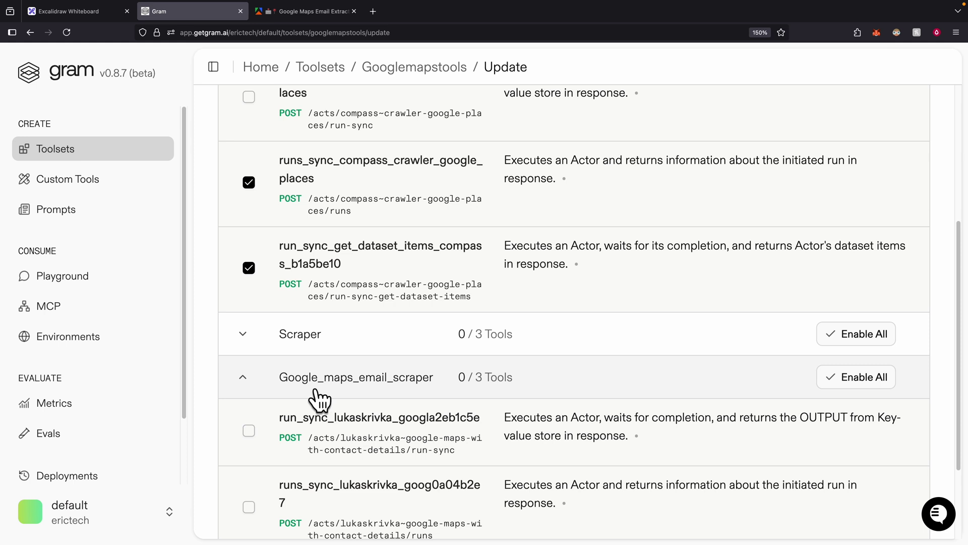
scroll(396, 378, "down", 2)
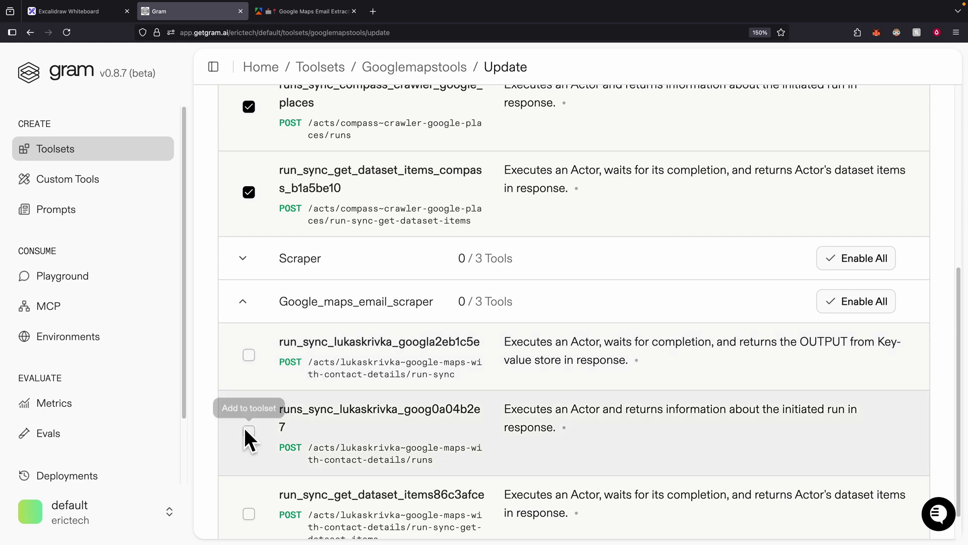
left_click(247, 431)
scroll(302, 414, "down", 1)
left_click(249, 440)
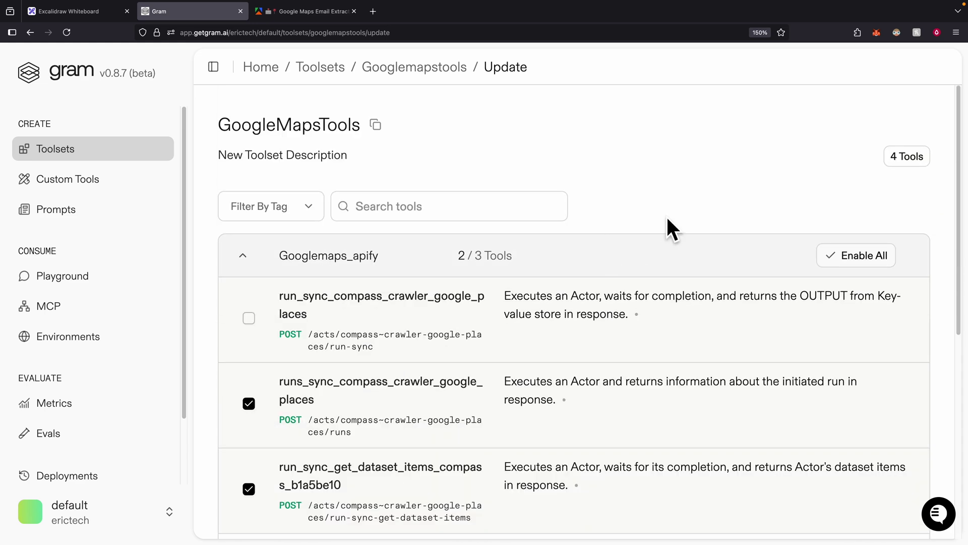
left_click(242, 256)
left_click(243, 298)
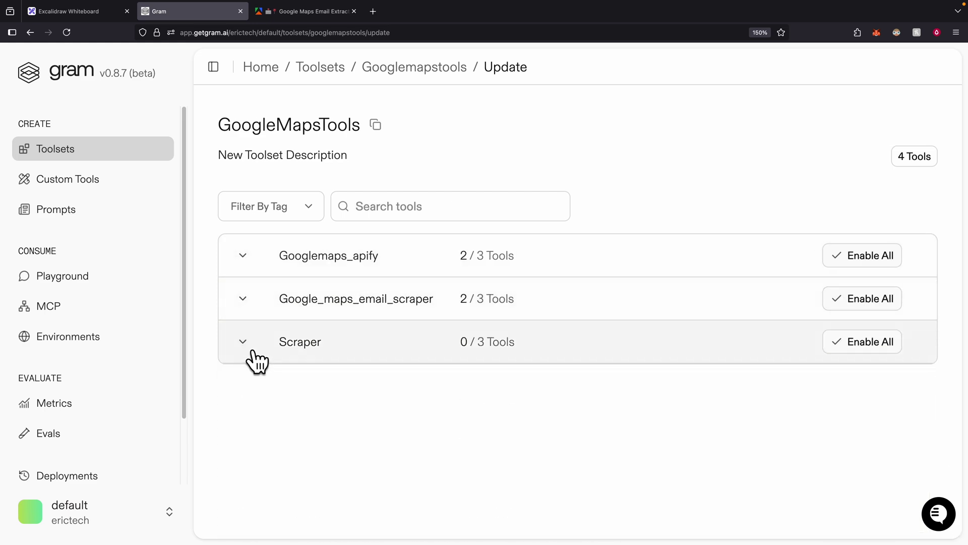
Step: Open the GoogleMapsTools toolset's MCP settings and save a custom URL slug ending in google-maps-master
left_click(414, 68)
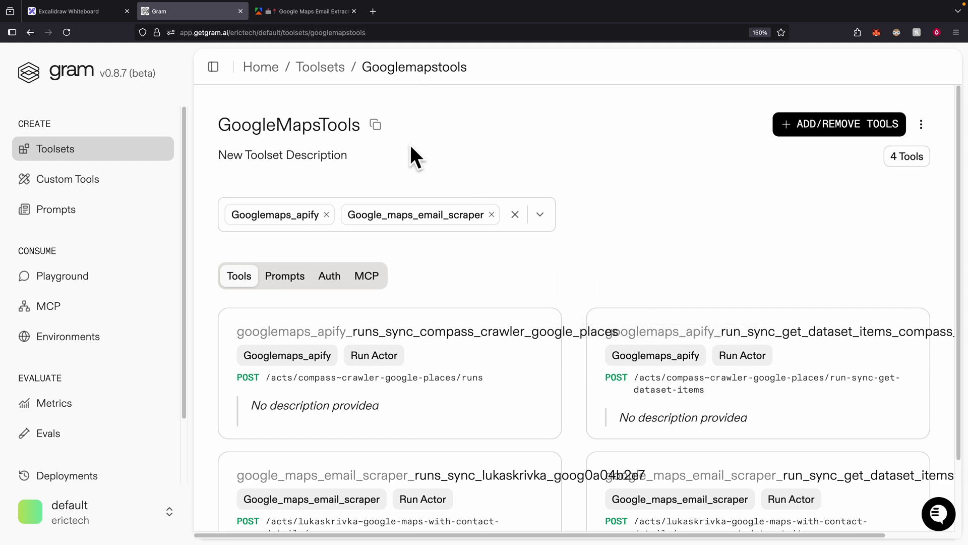
scroll(393, 176, "down", 2)
left_click(369, 201)
left_click(504, 366)
double_click(474, 373)
left_click(509, 372)
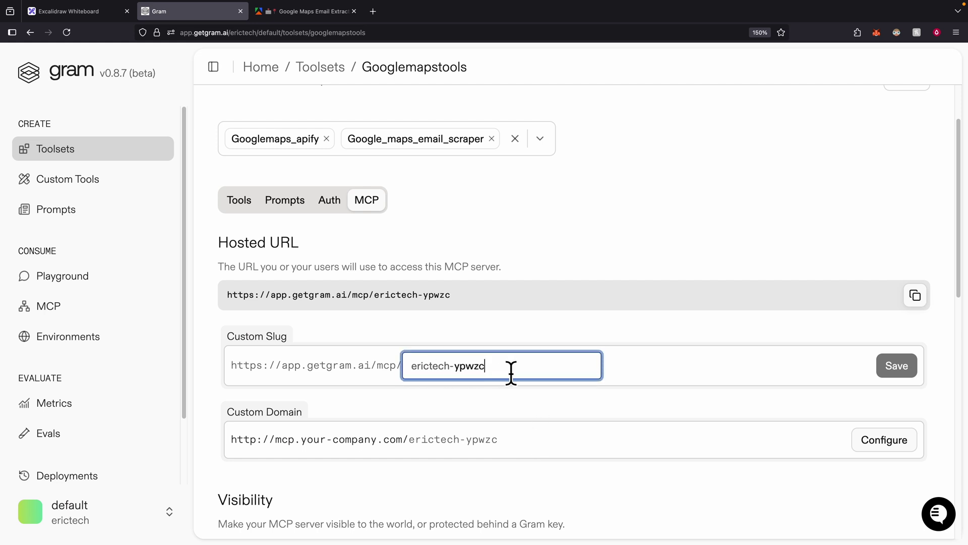
double_click(478, 373)
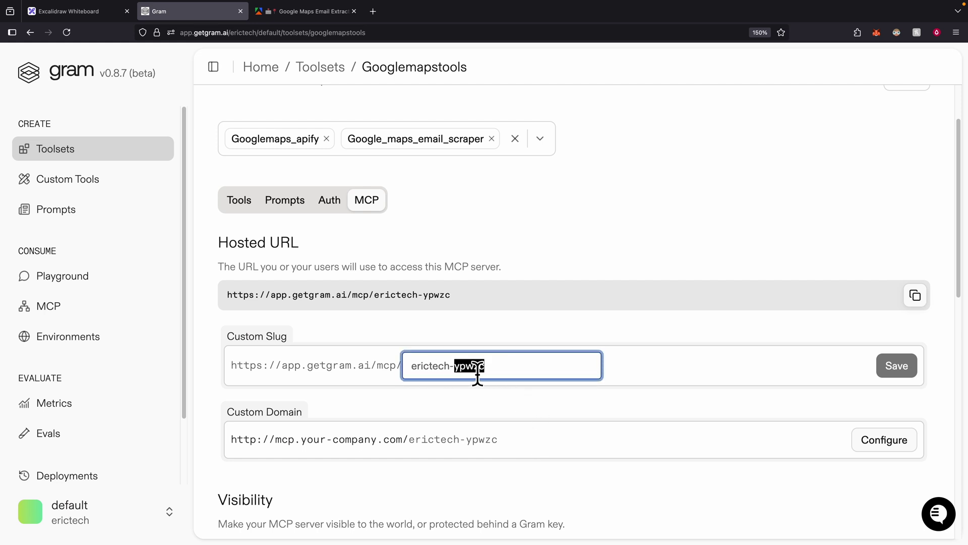
type("google-maps-master")
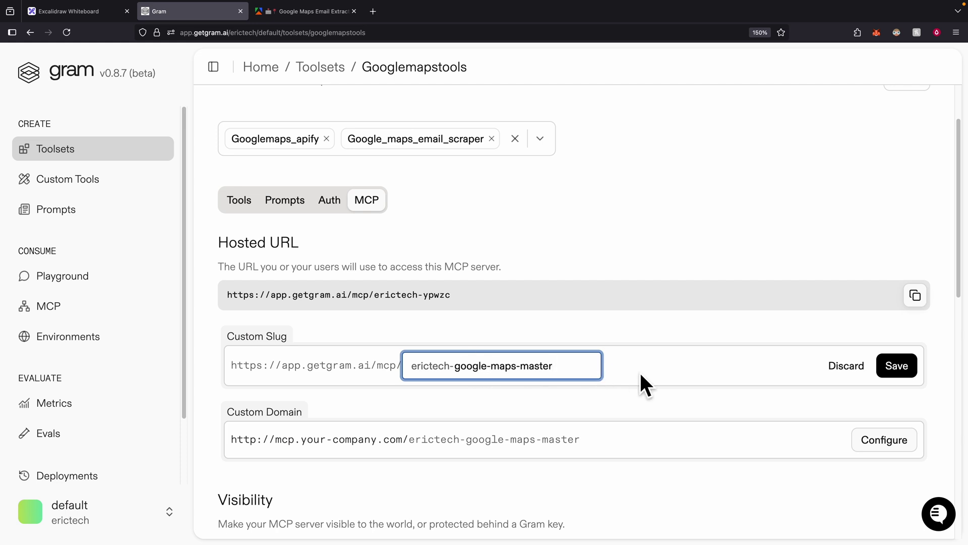
left_click(895, 367)
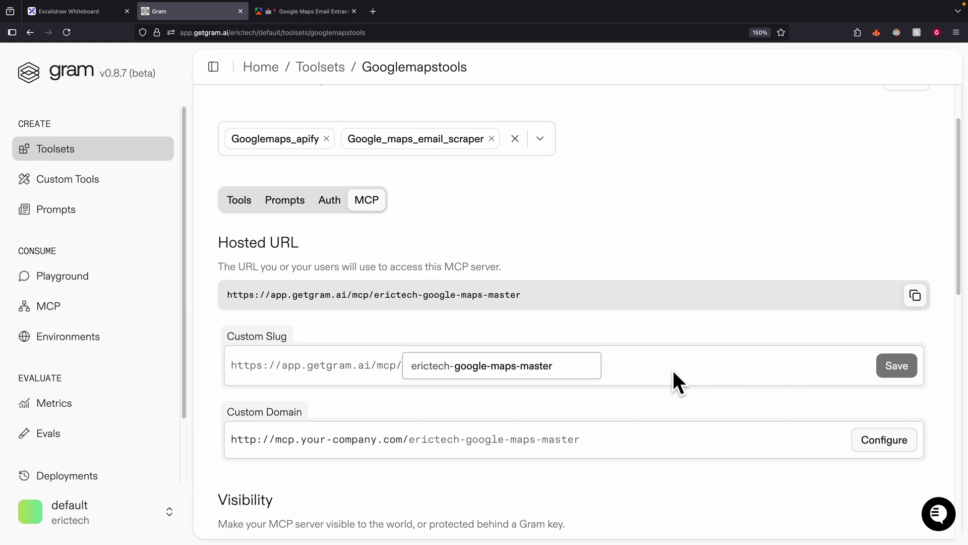
Step: Review the toolset's hosted URL, visibility options, and the pass-through and managed authentication configs for MCP installation
scroll(597, 373, "down", 3)
scroll(595, 372, "down", 3)
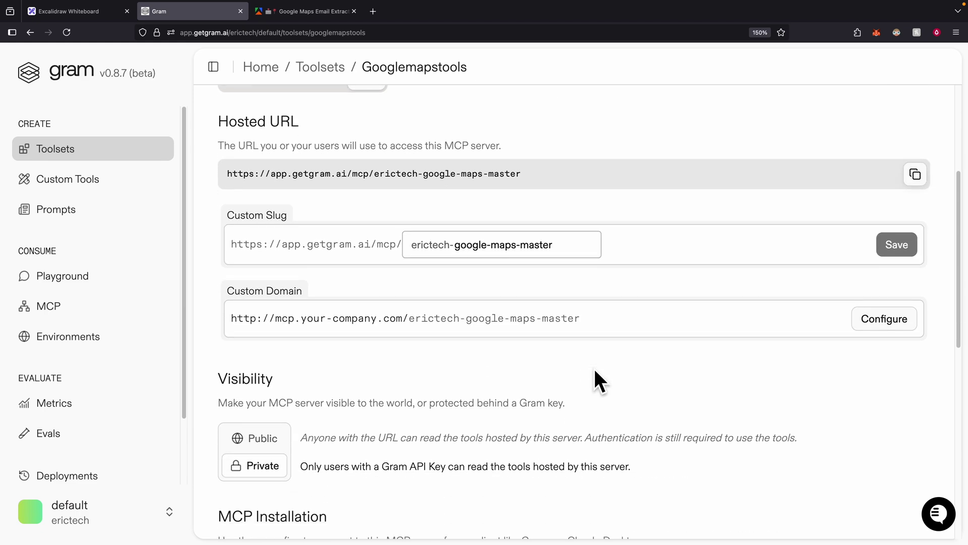
scroll(545, 345, "up", 2)
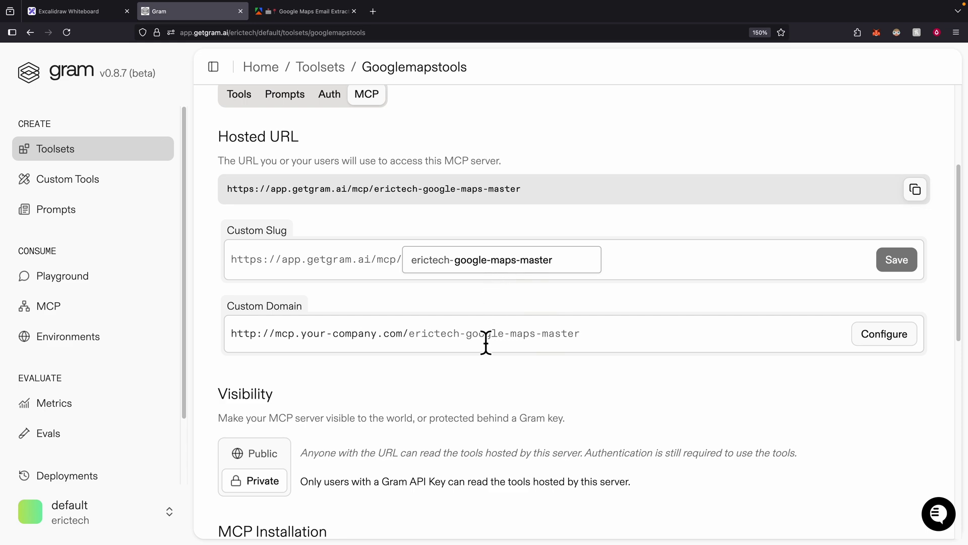
scroll(497, 345, "down", 4)
scroll(498, 345, "down", 10)
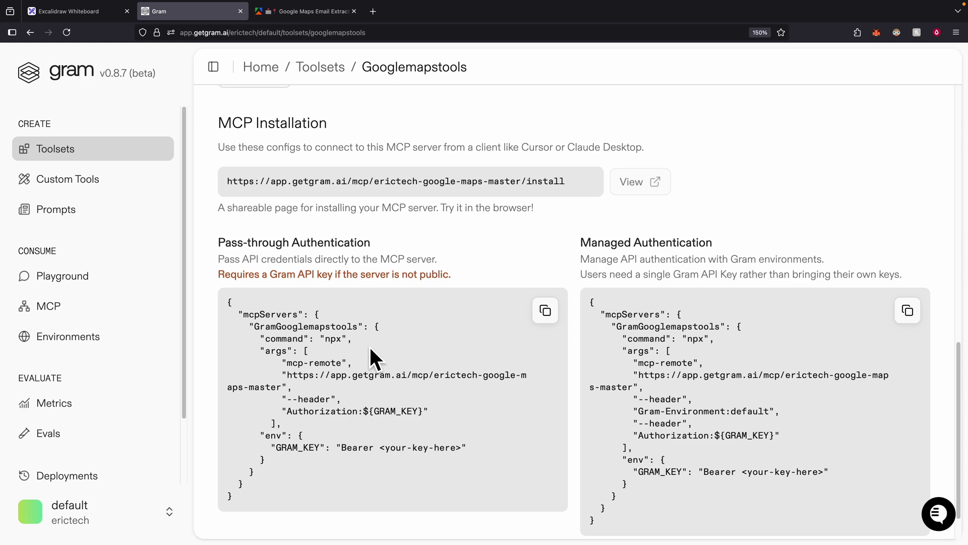
scroll(370, 347, "up", 6)
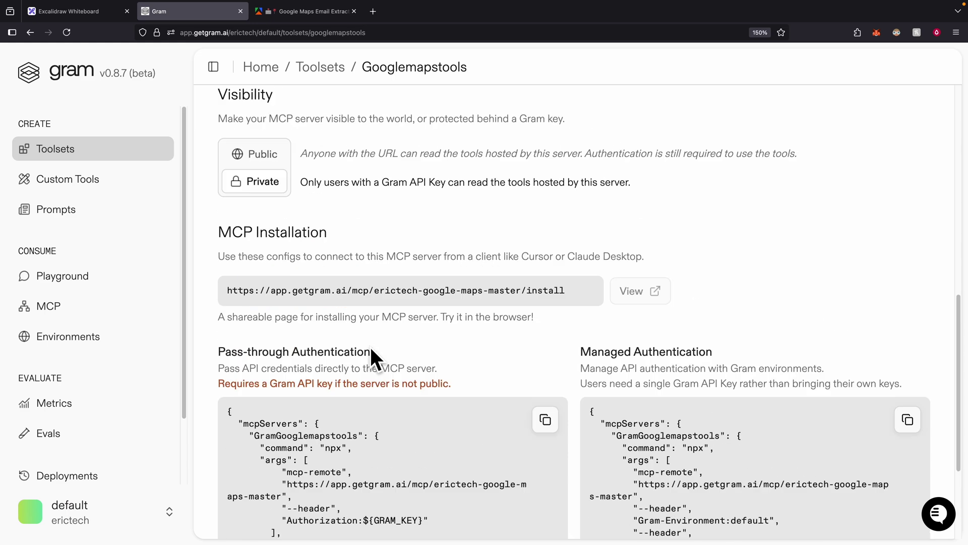
scroll(372, 339, "up", 5)
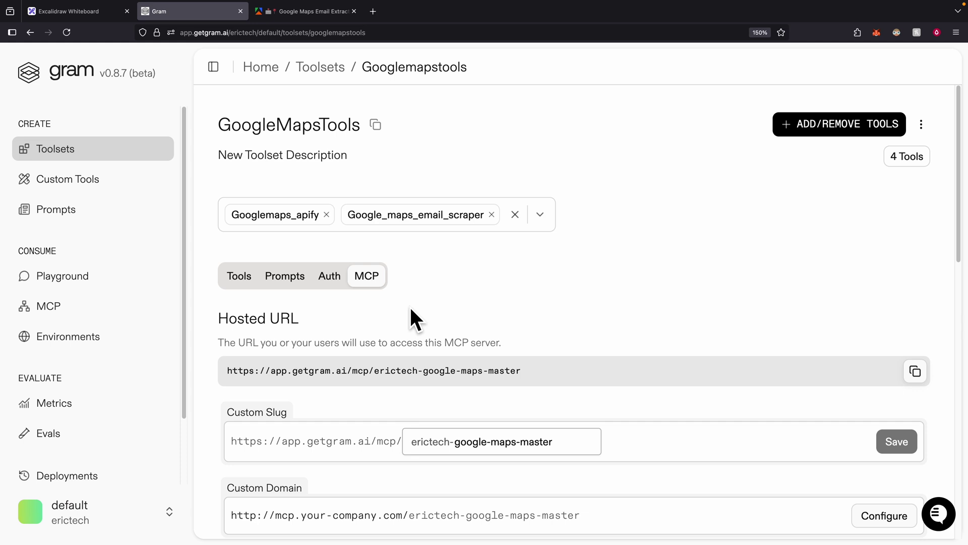
Step: Switch to the Excalidraw whiteboard and examine the MCP server diagram with its API, hosting, auth and toolsets parts up close
key("ctrl+shift+Tab")
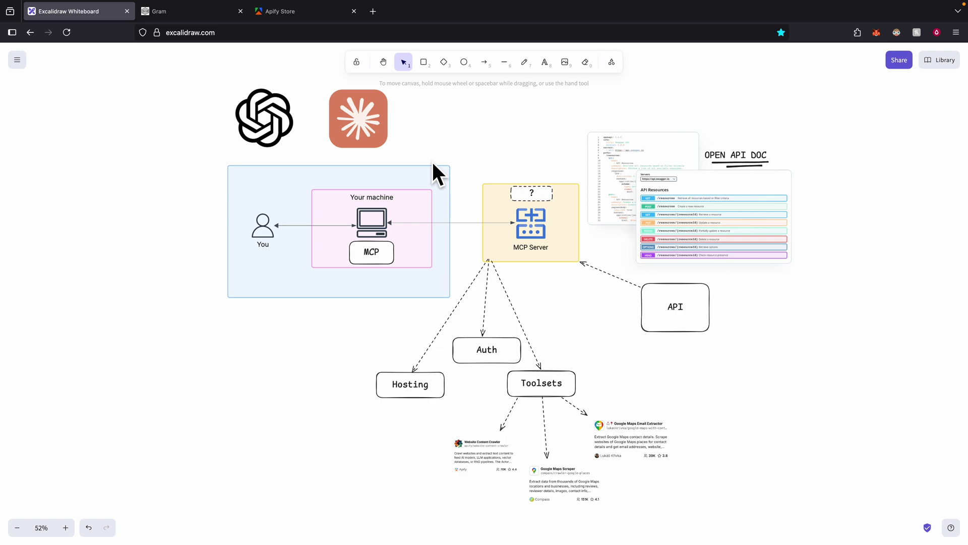
scroll(432, 161, "up", 5)
left_click_drag(529, 161, 474, 150)
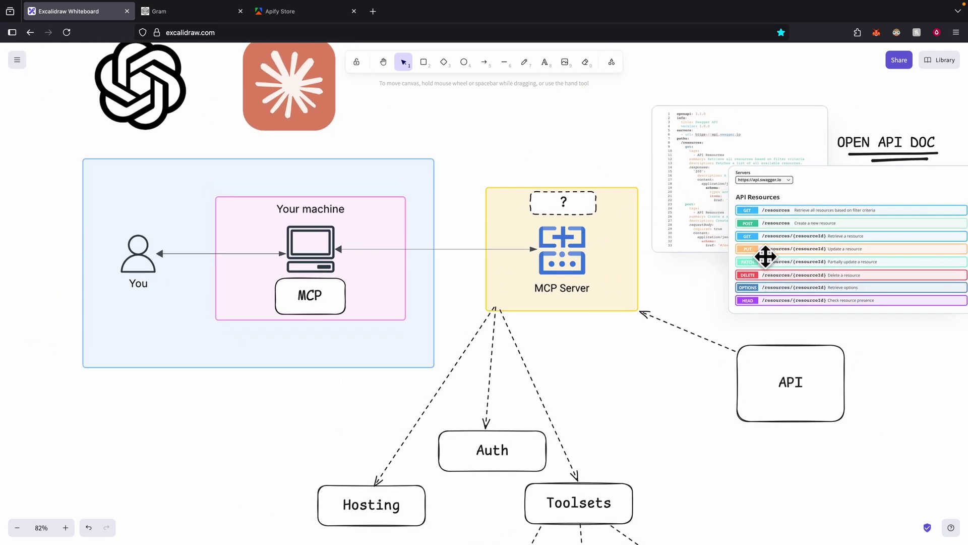